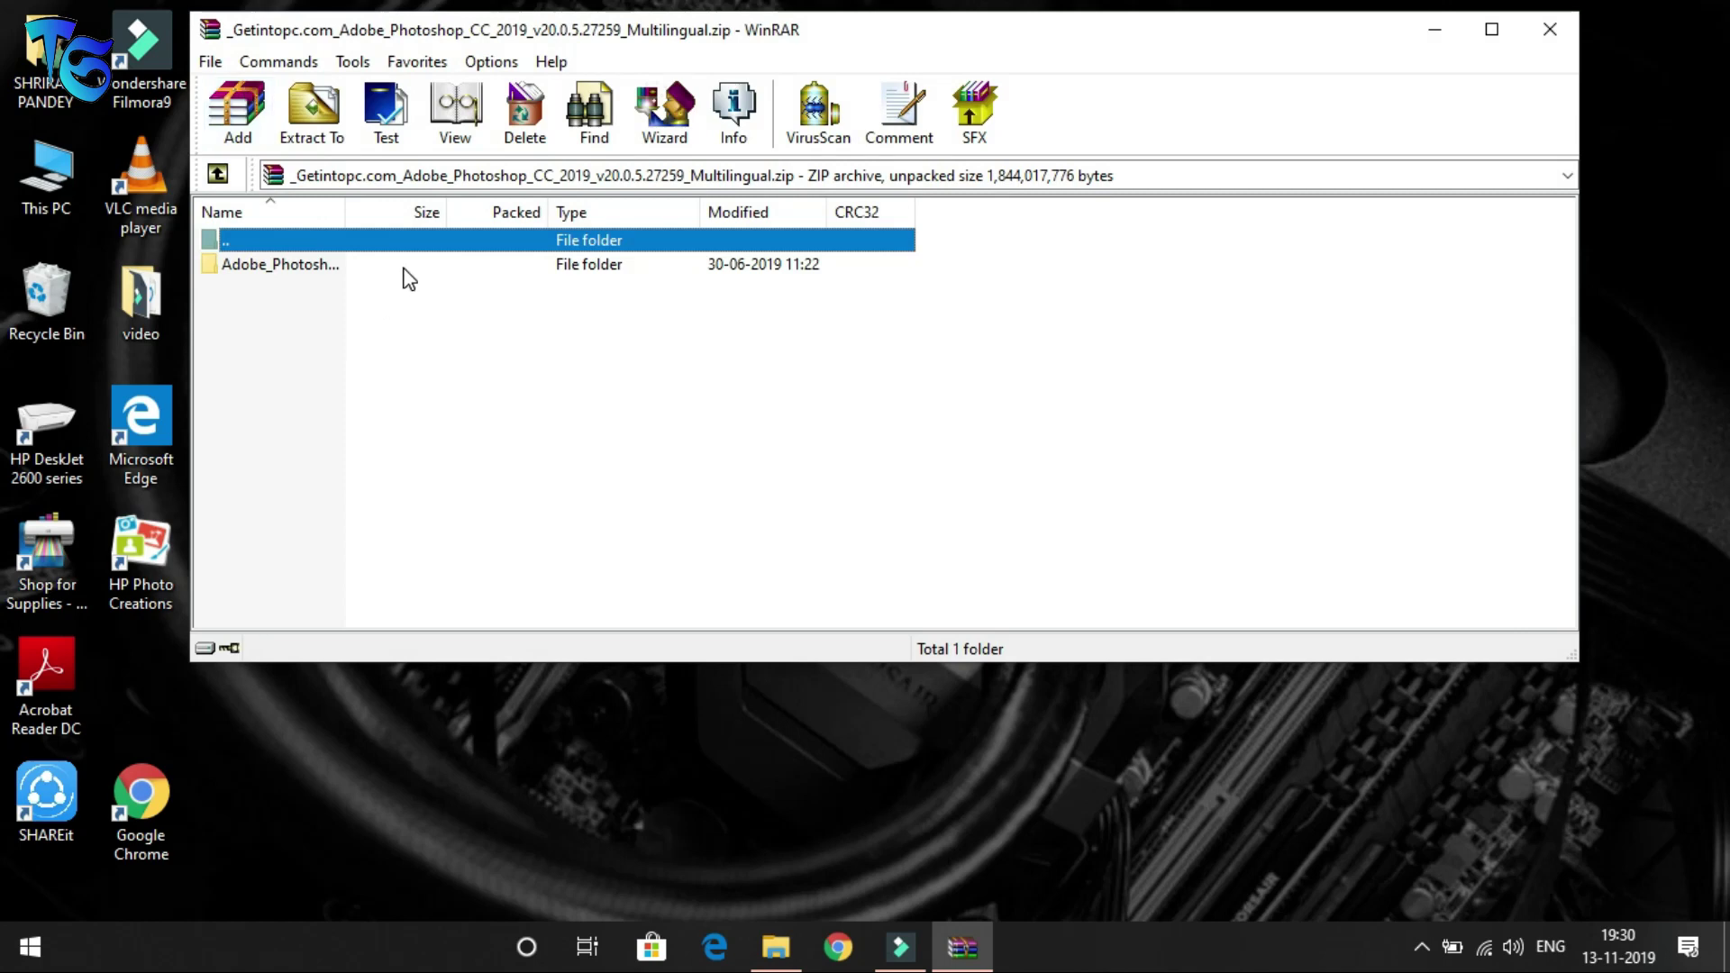
# Run Set-up.exe from the Photoshop CC 2019 archive and start the installation with English (International) as the language.
pyautogui.doubleClick(397, 263)
pyautogui.doubleClick(387, 340)
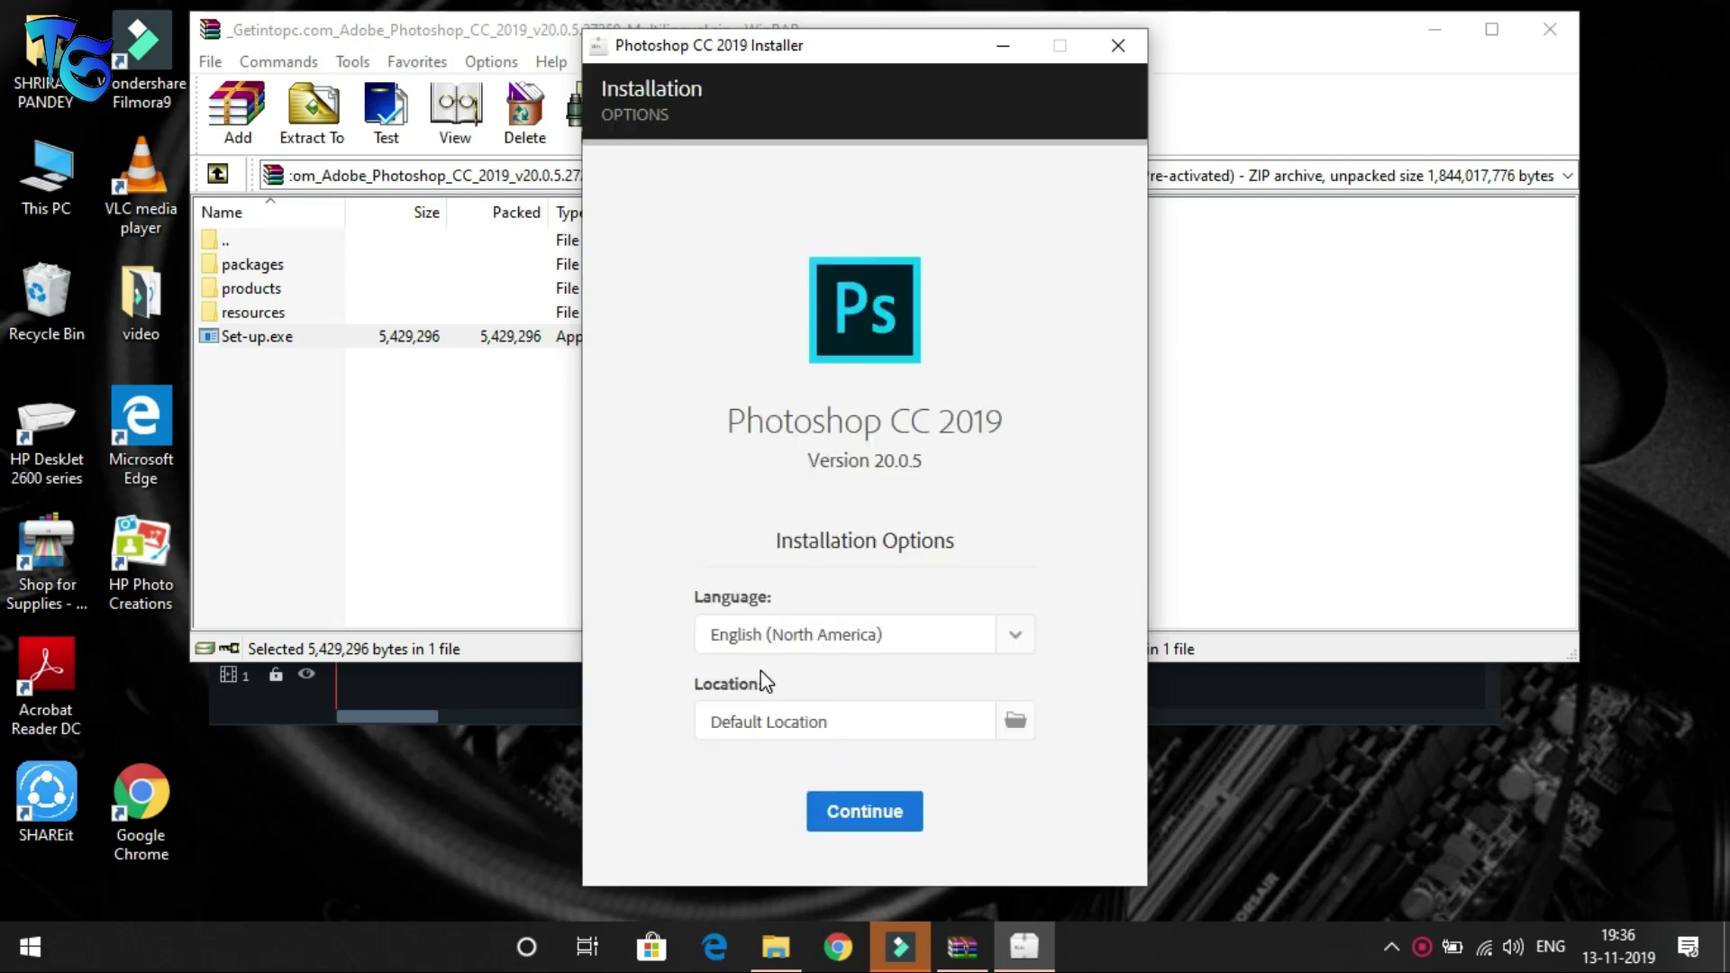
pyautogui.click(921, 633)
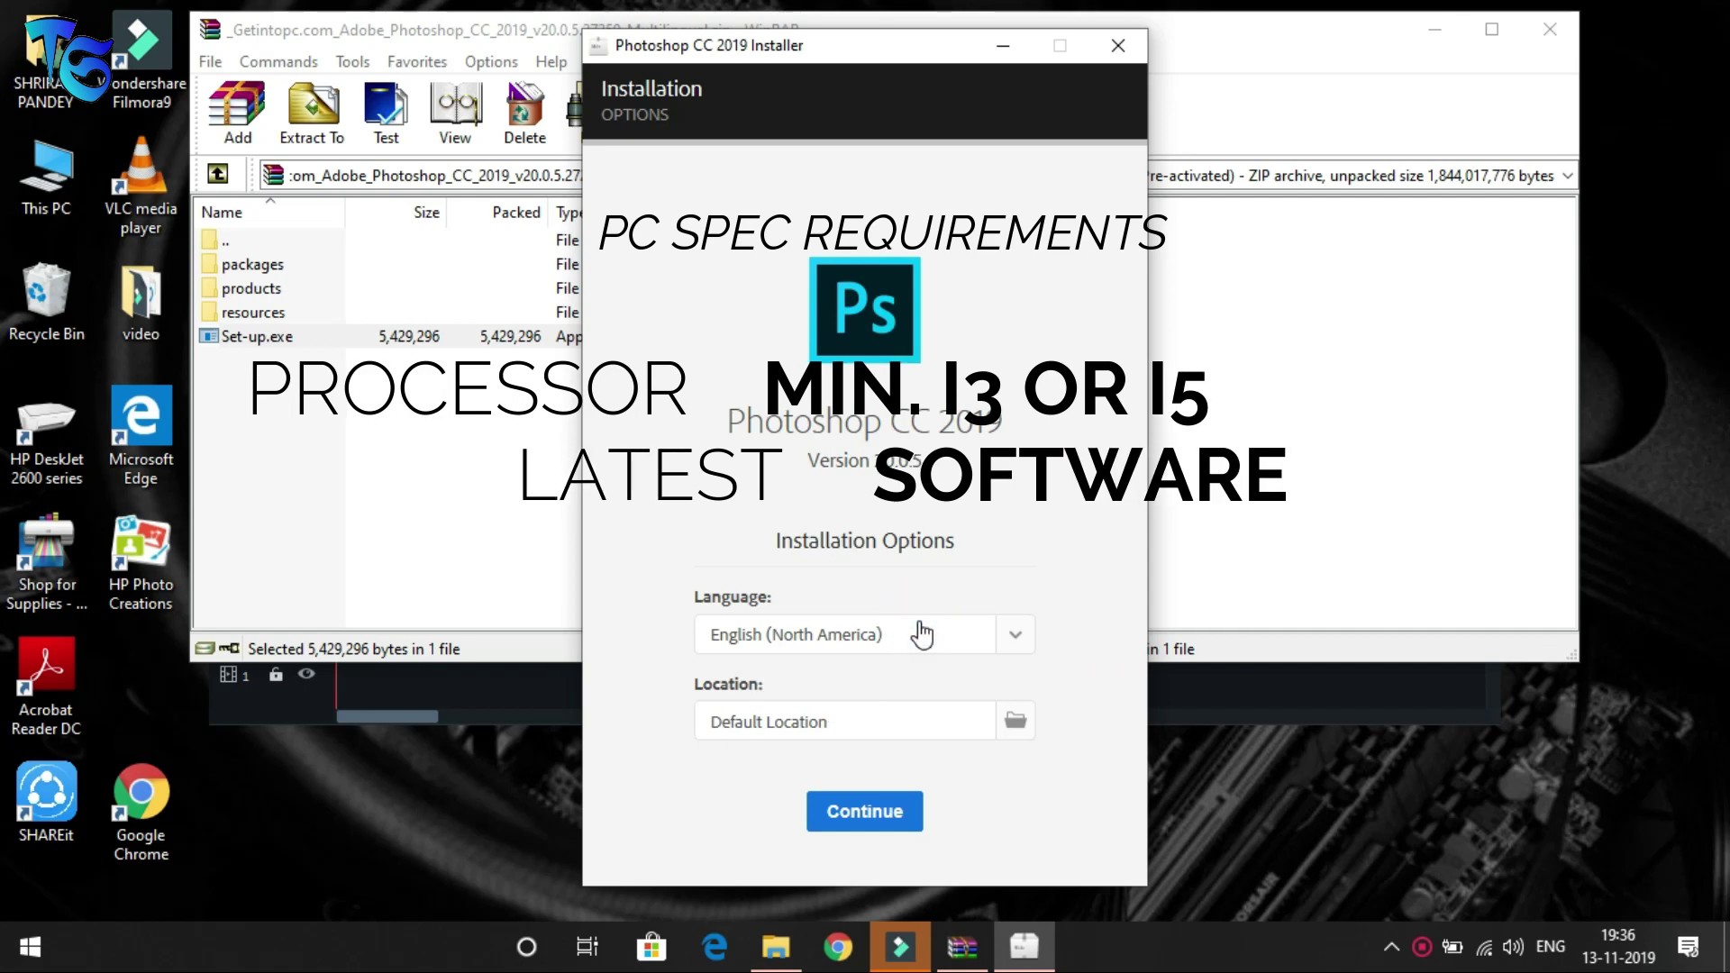
pyautogui.click(920, 634)
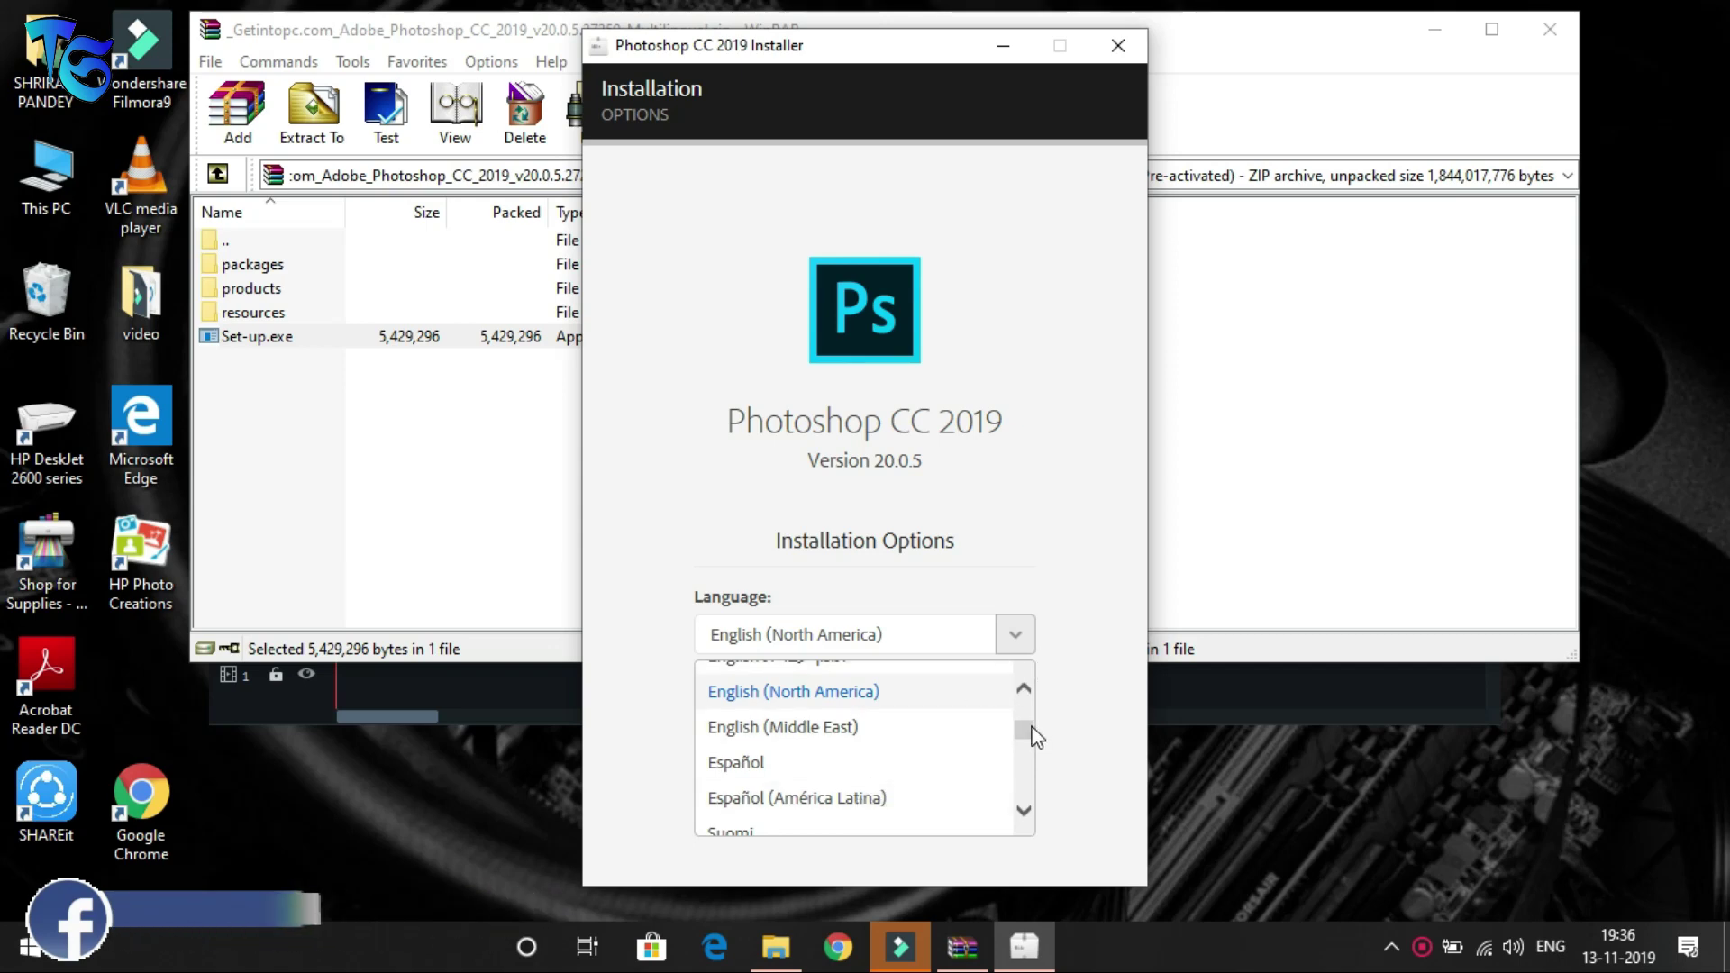
pyautogui.scroll(3, 1036, 734)
pyautogui.scroll(3, 1035, 728)
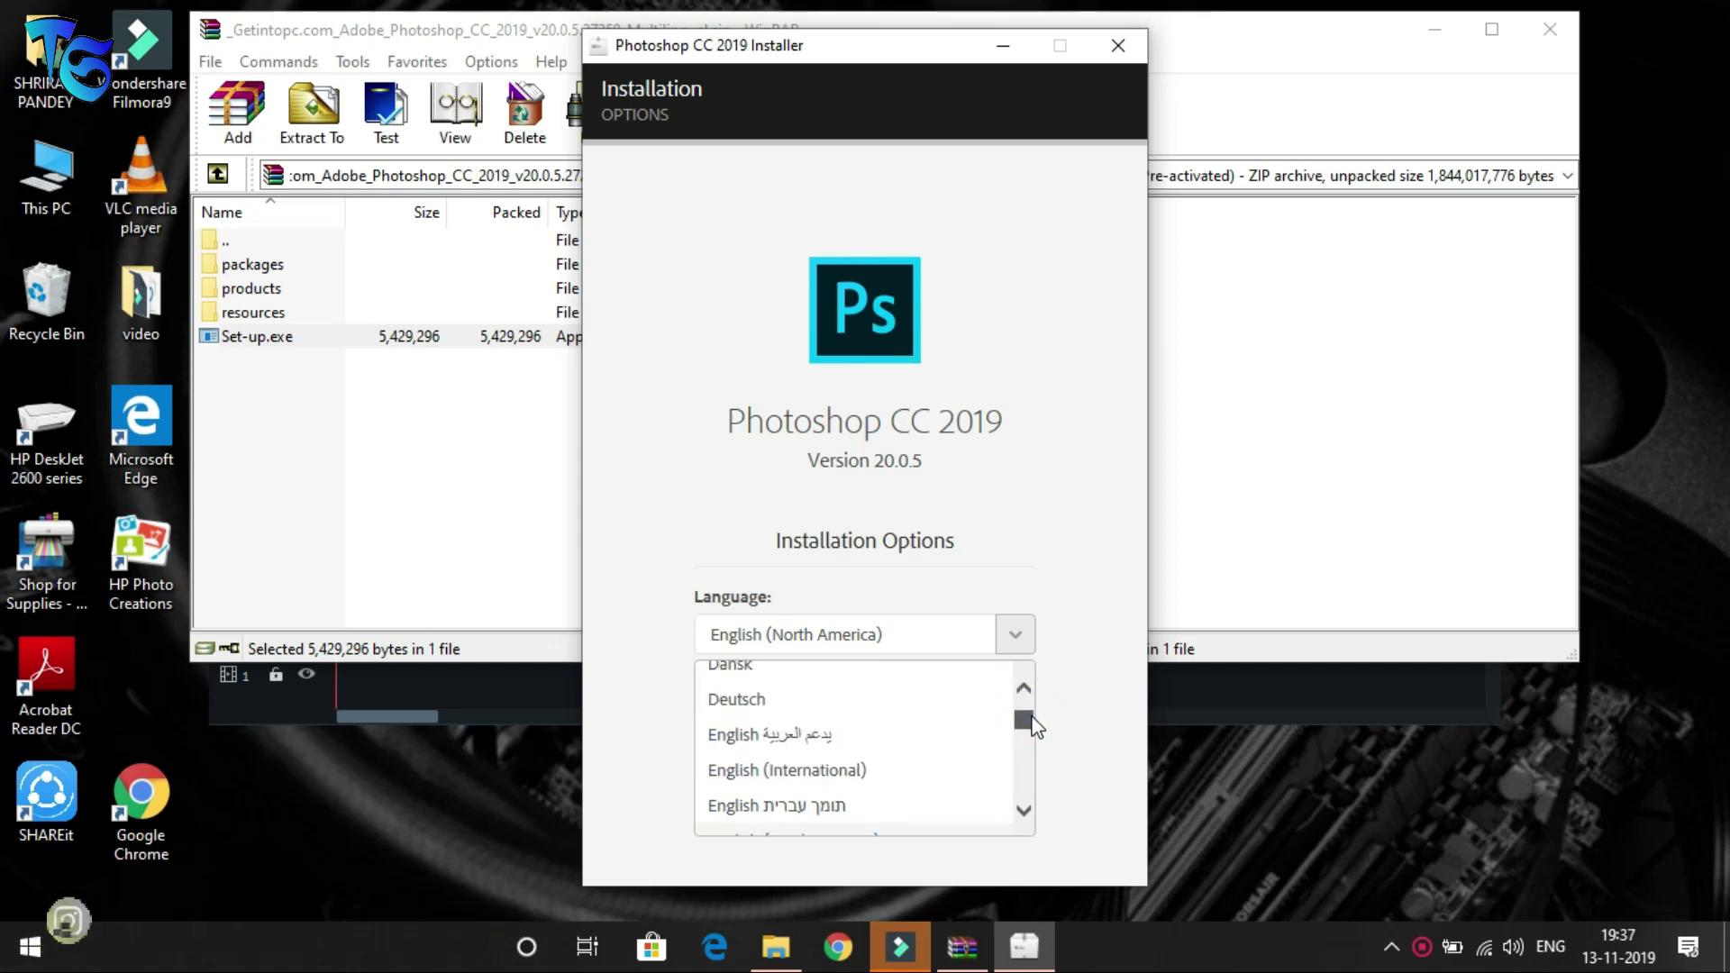
pyautogui.moveTo(1032, 713); pyautogui.dragTo(1032, 718)
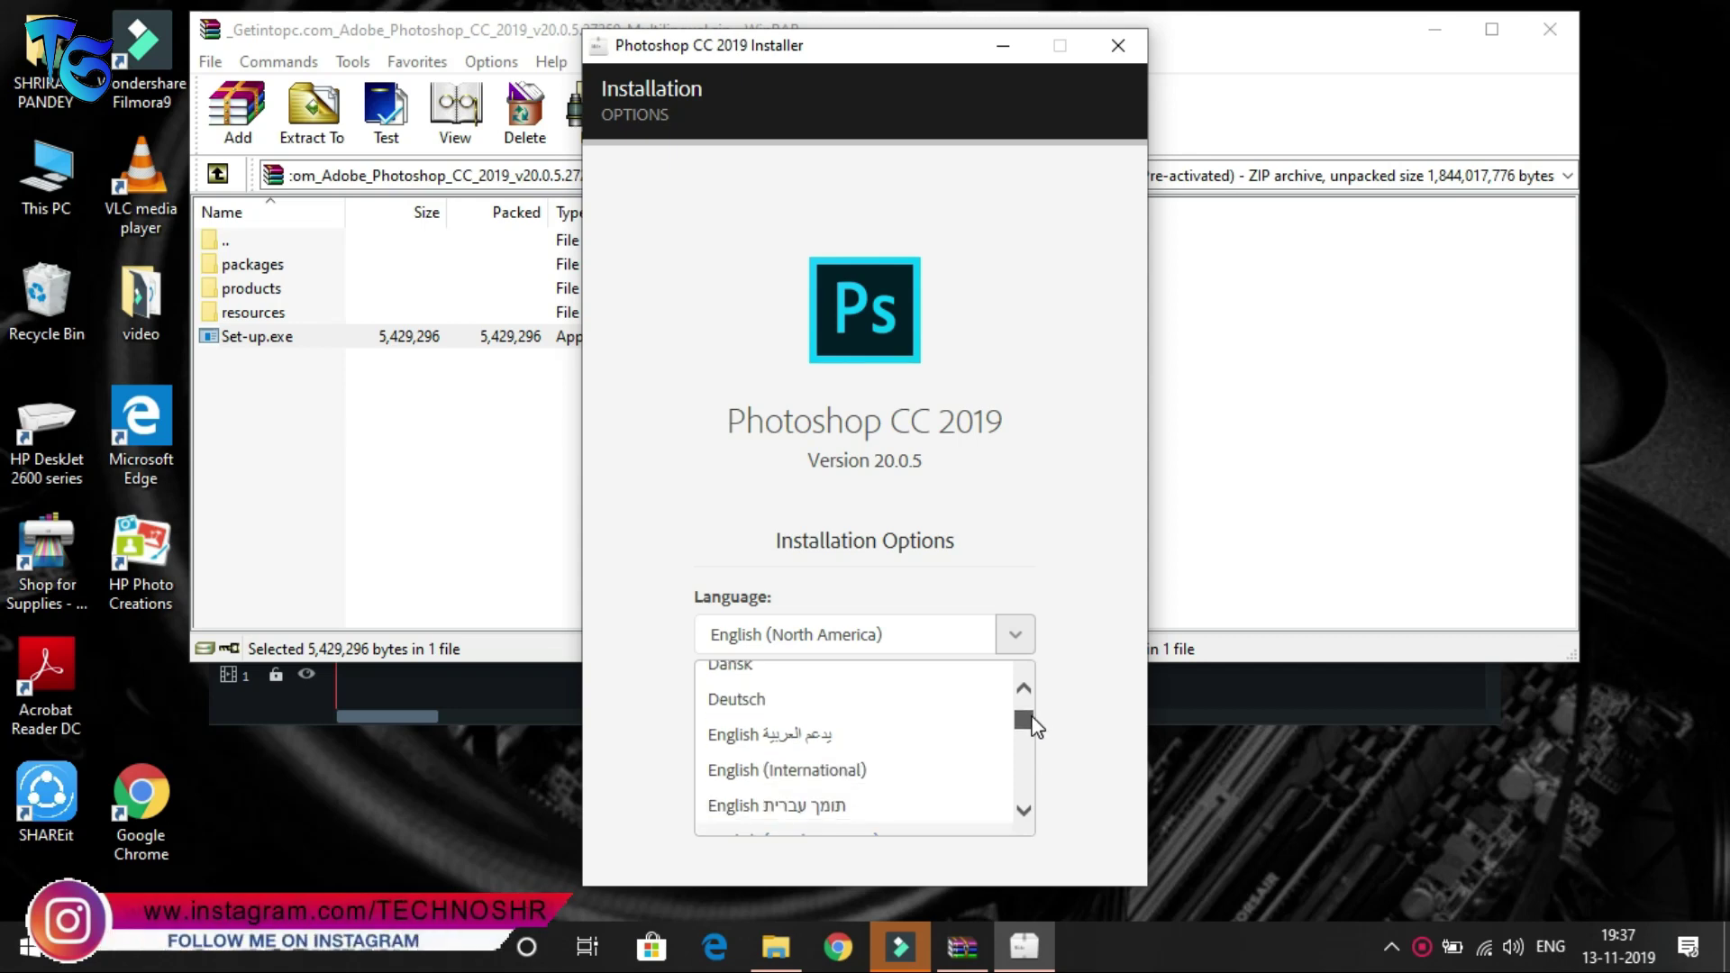
pyautogui.click(865, 772)
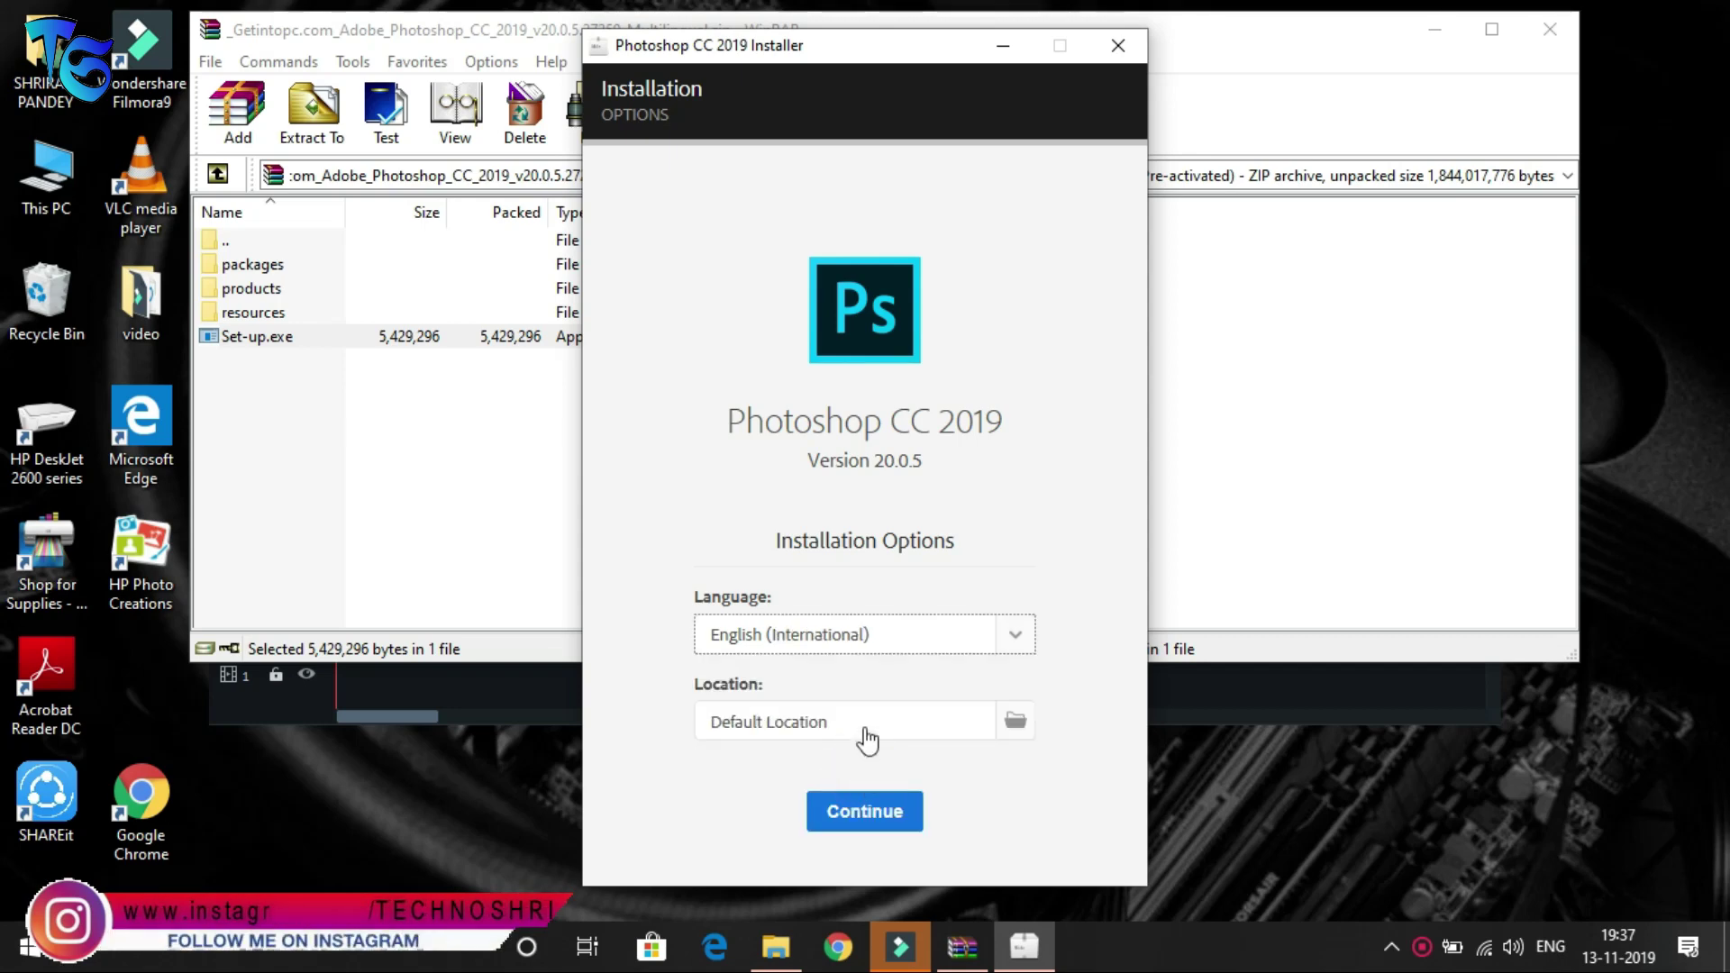
pyautogui.click(887, 830)
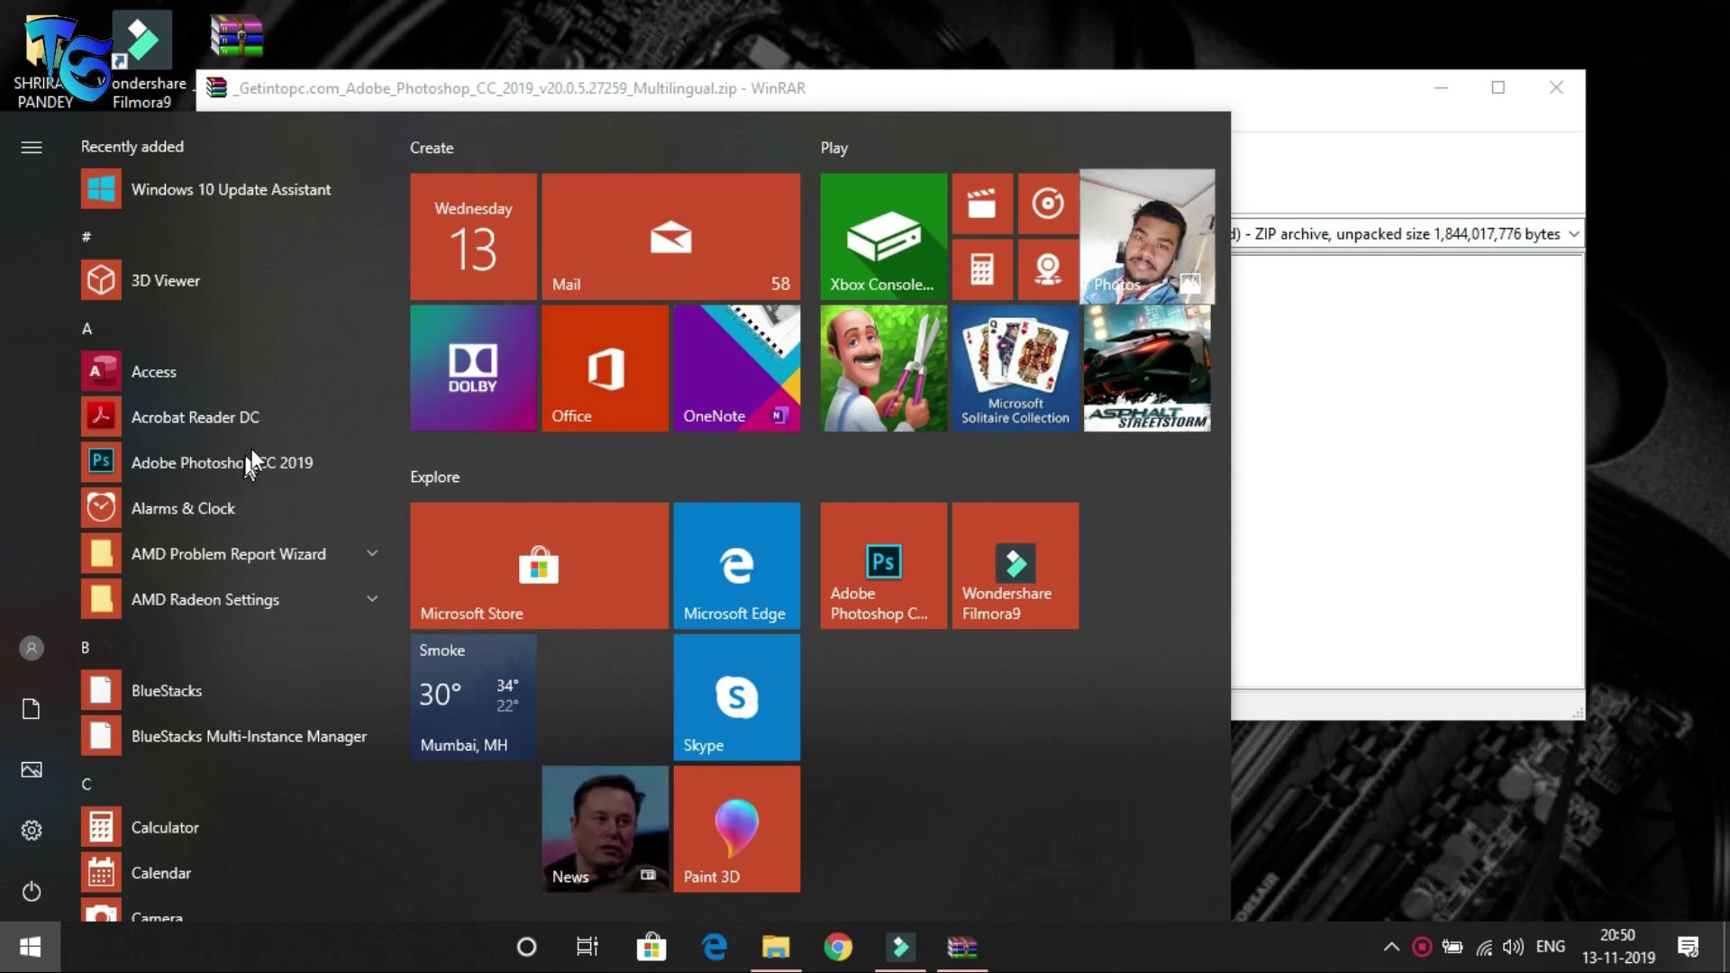
# Launch Adobe Photoshop CC 2019 and open the settings for a new document.
pyautogui.click(261, 465)
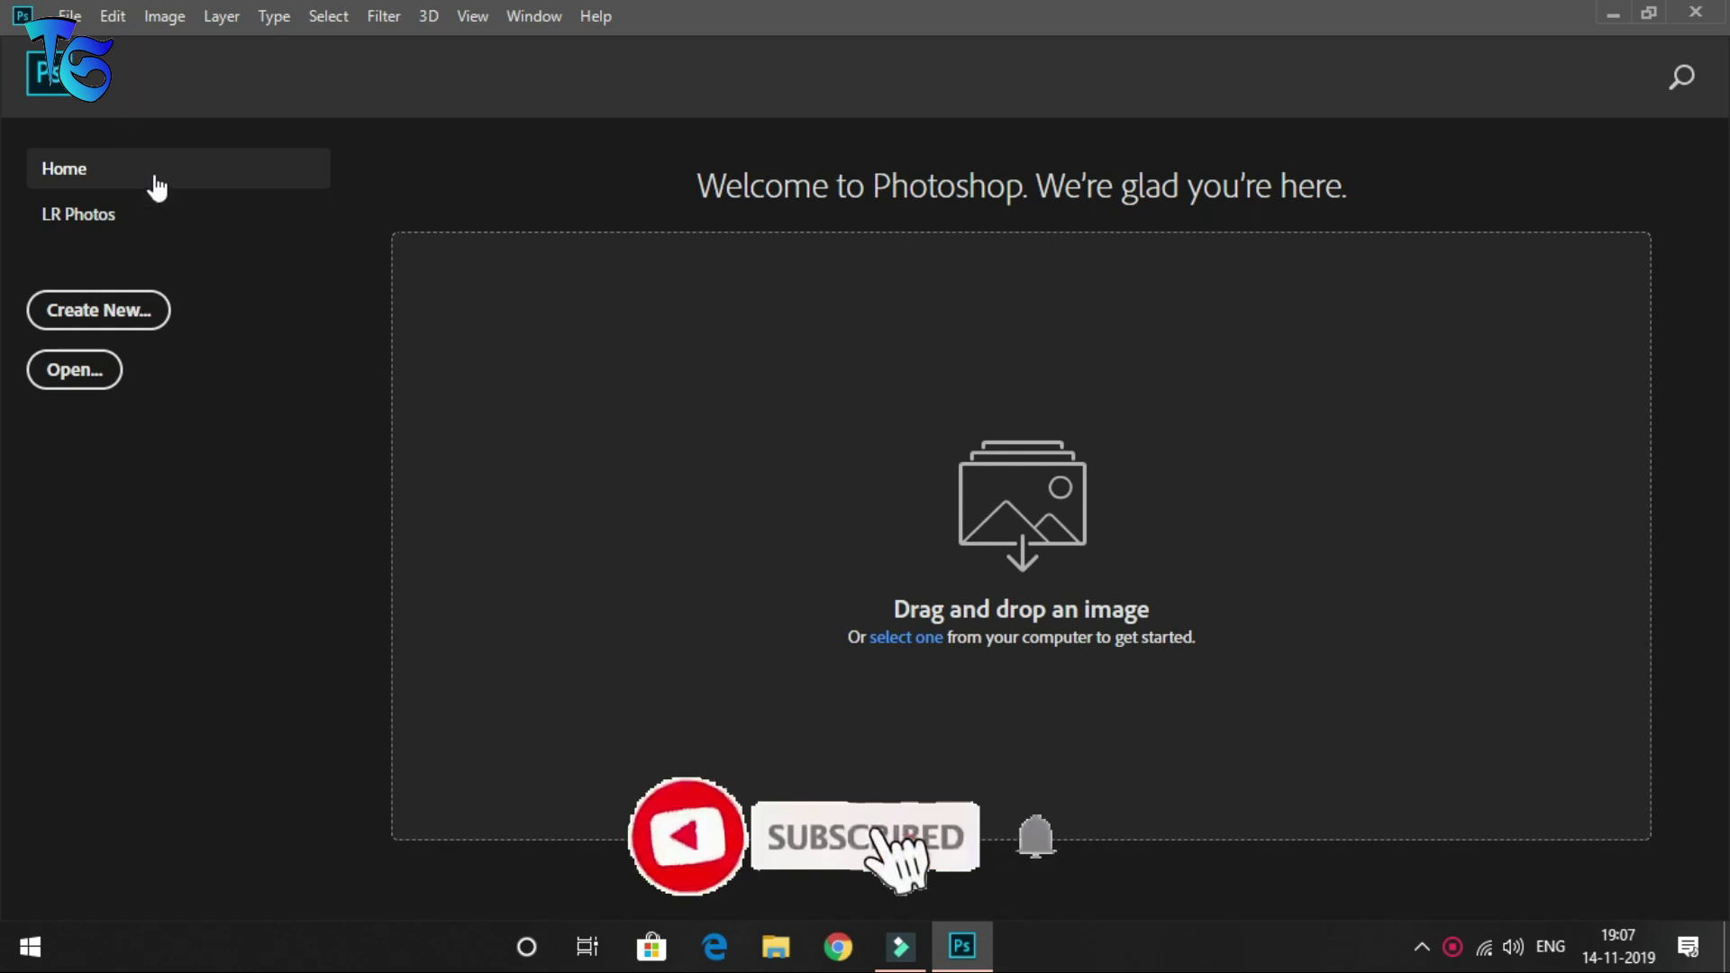
pyautogui.hotkey('ctrl', 'n')
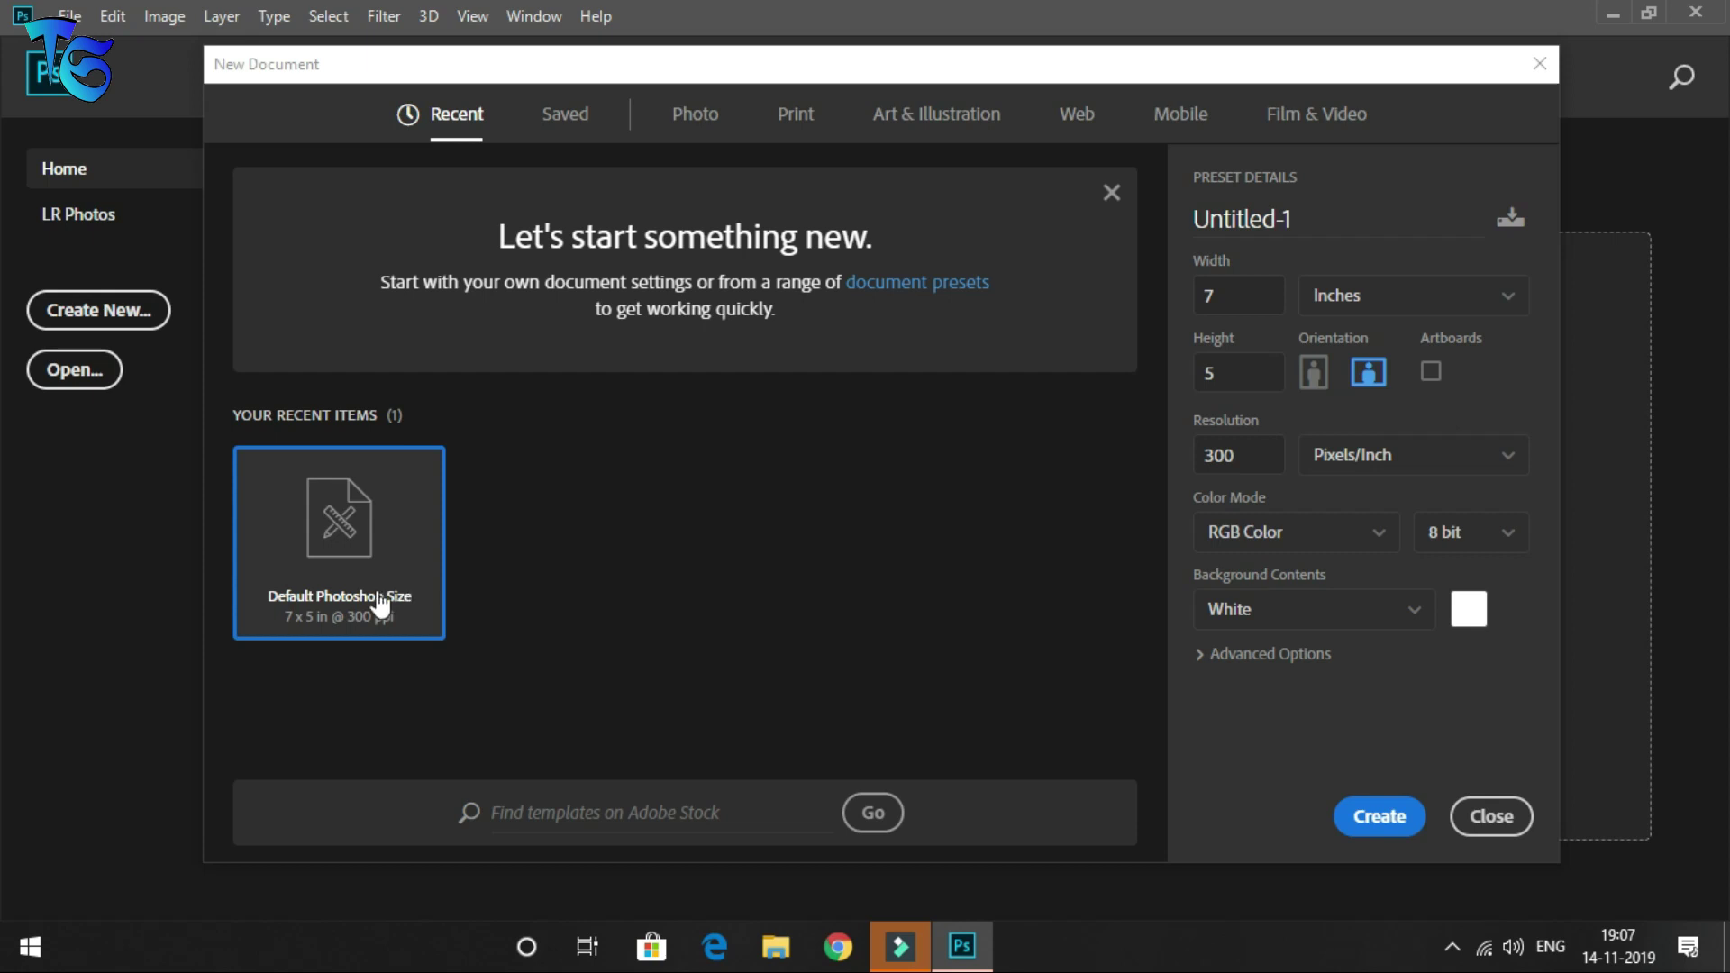
pyautogui.click(616, 805)
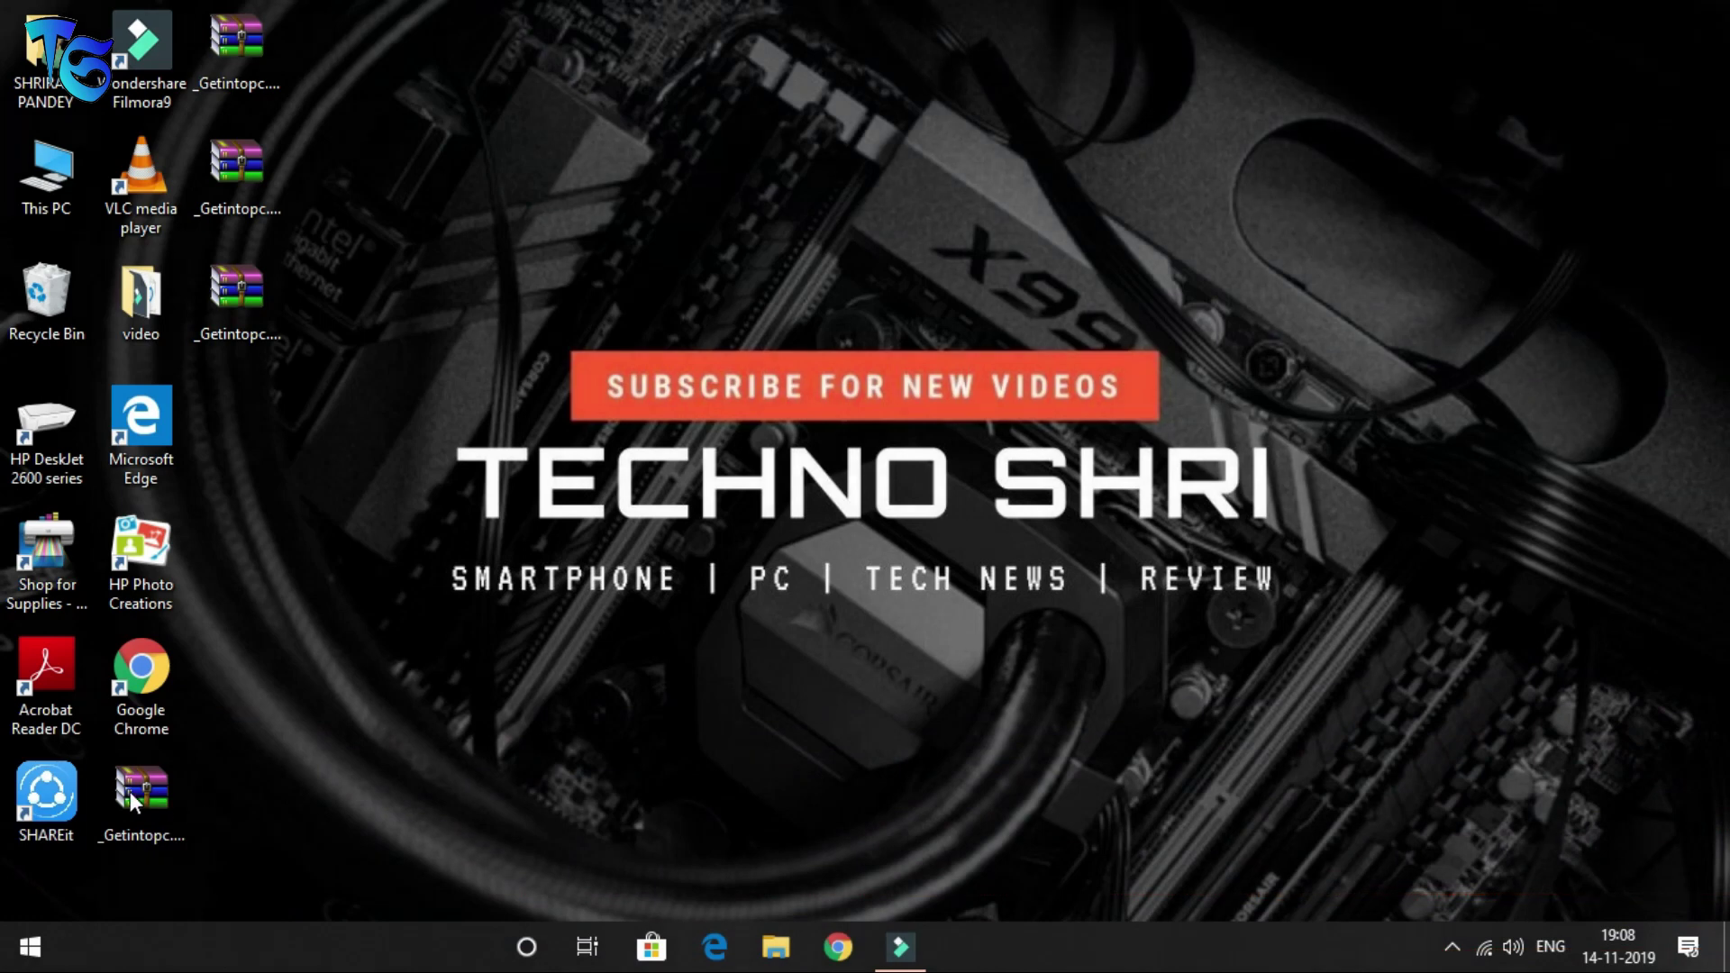
# Open the Adobe Illustrator CC 2019 archive from the desktop and run Set-up.exe from its inner folder.
pyautogui.doubleClick(130, 791)
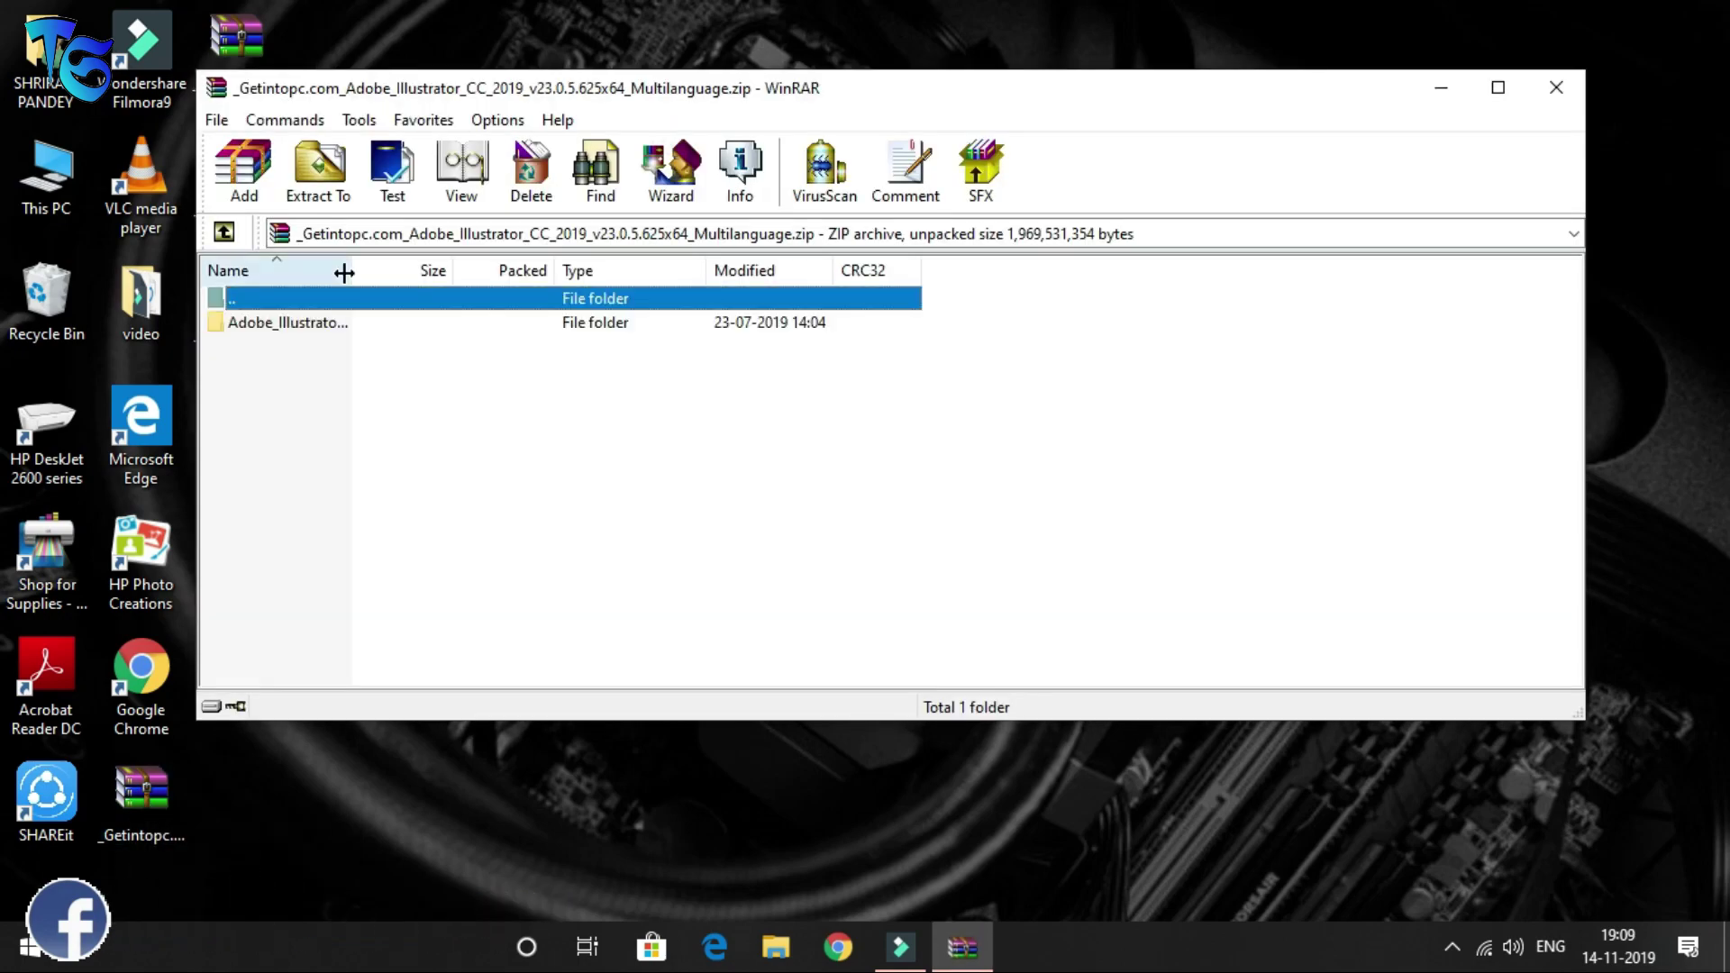
pyautogui.click(347, 332)
pyautogui.doubleClick(347, 332)
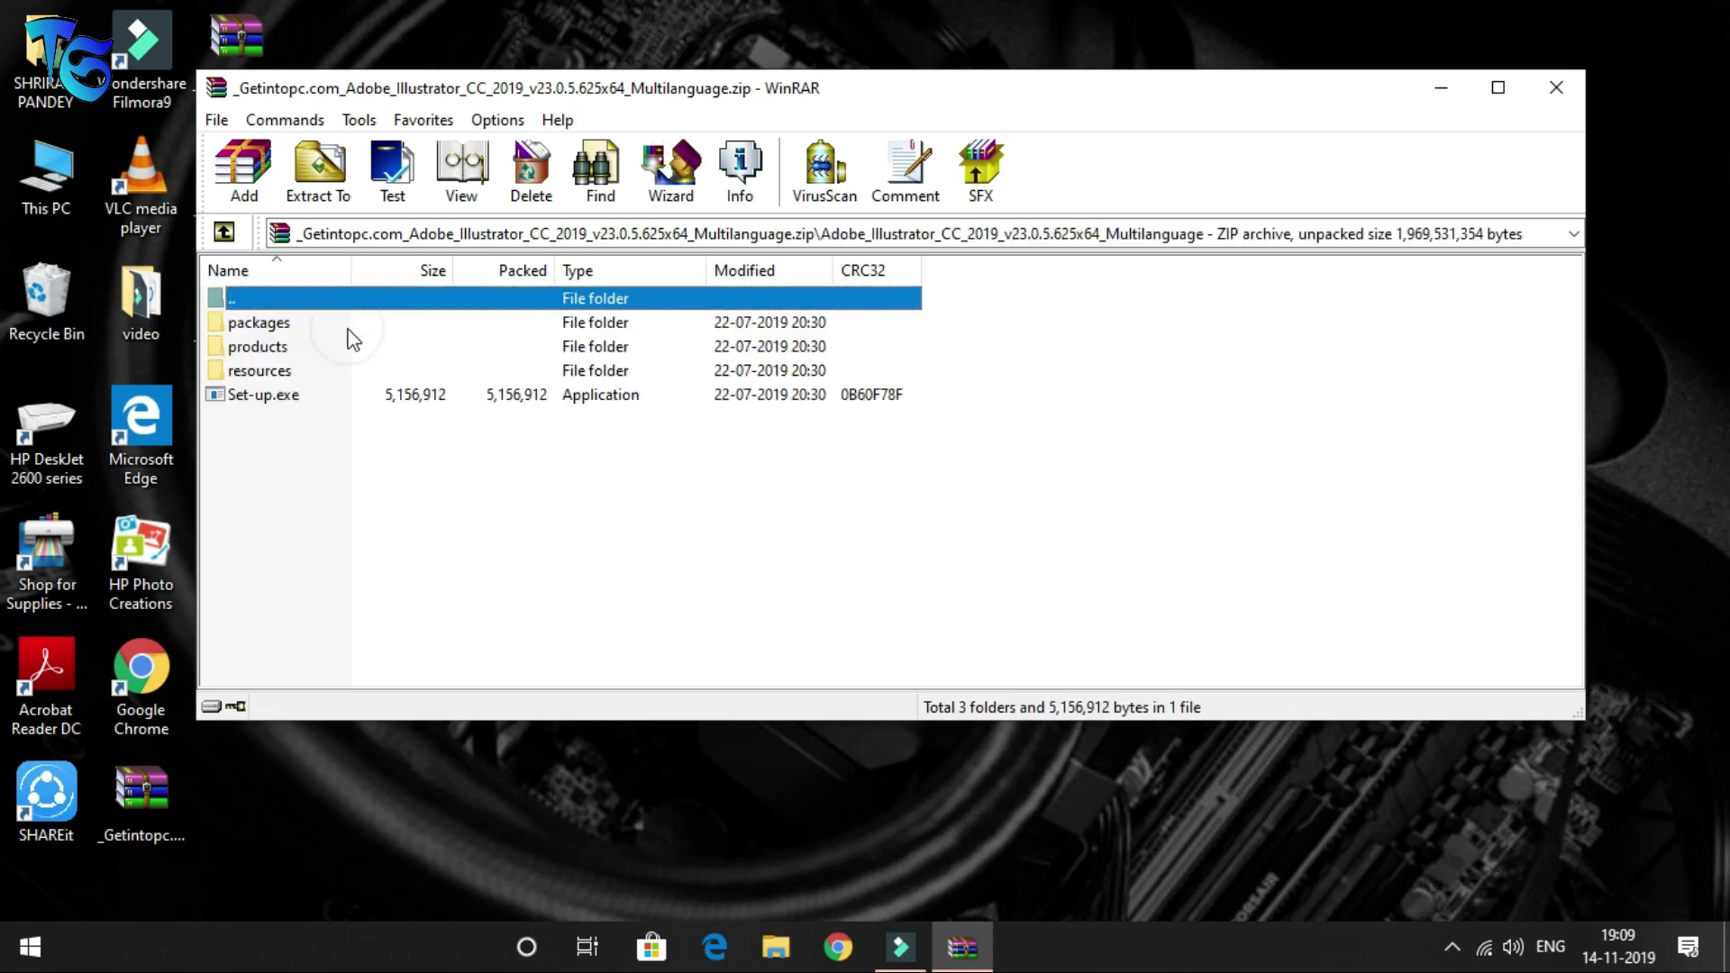
pyautogui.doubleClick(330, 402)
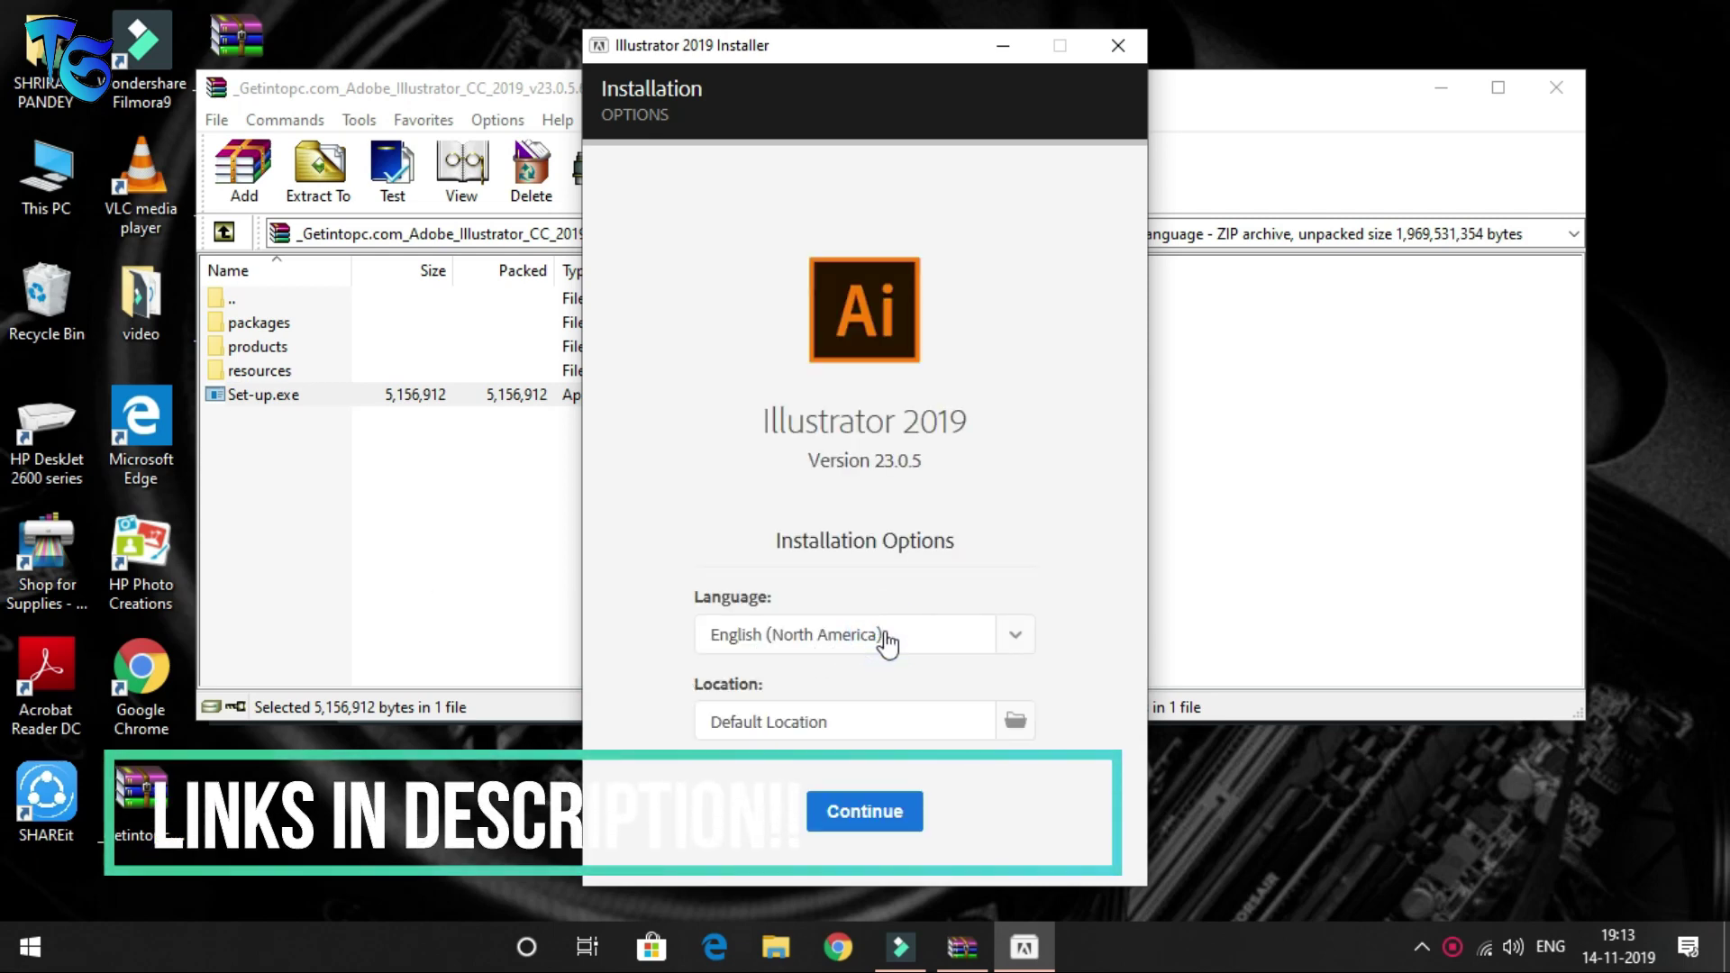
# Set the Illustrator 2019 installation language to English (International) and start the installation.
pyautogui.click(1018, 637)
pyautogui.click(1017, 637)
pyautogui.click(1017, 637)
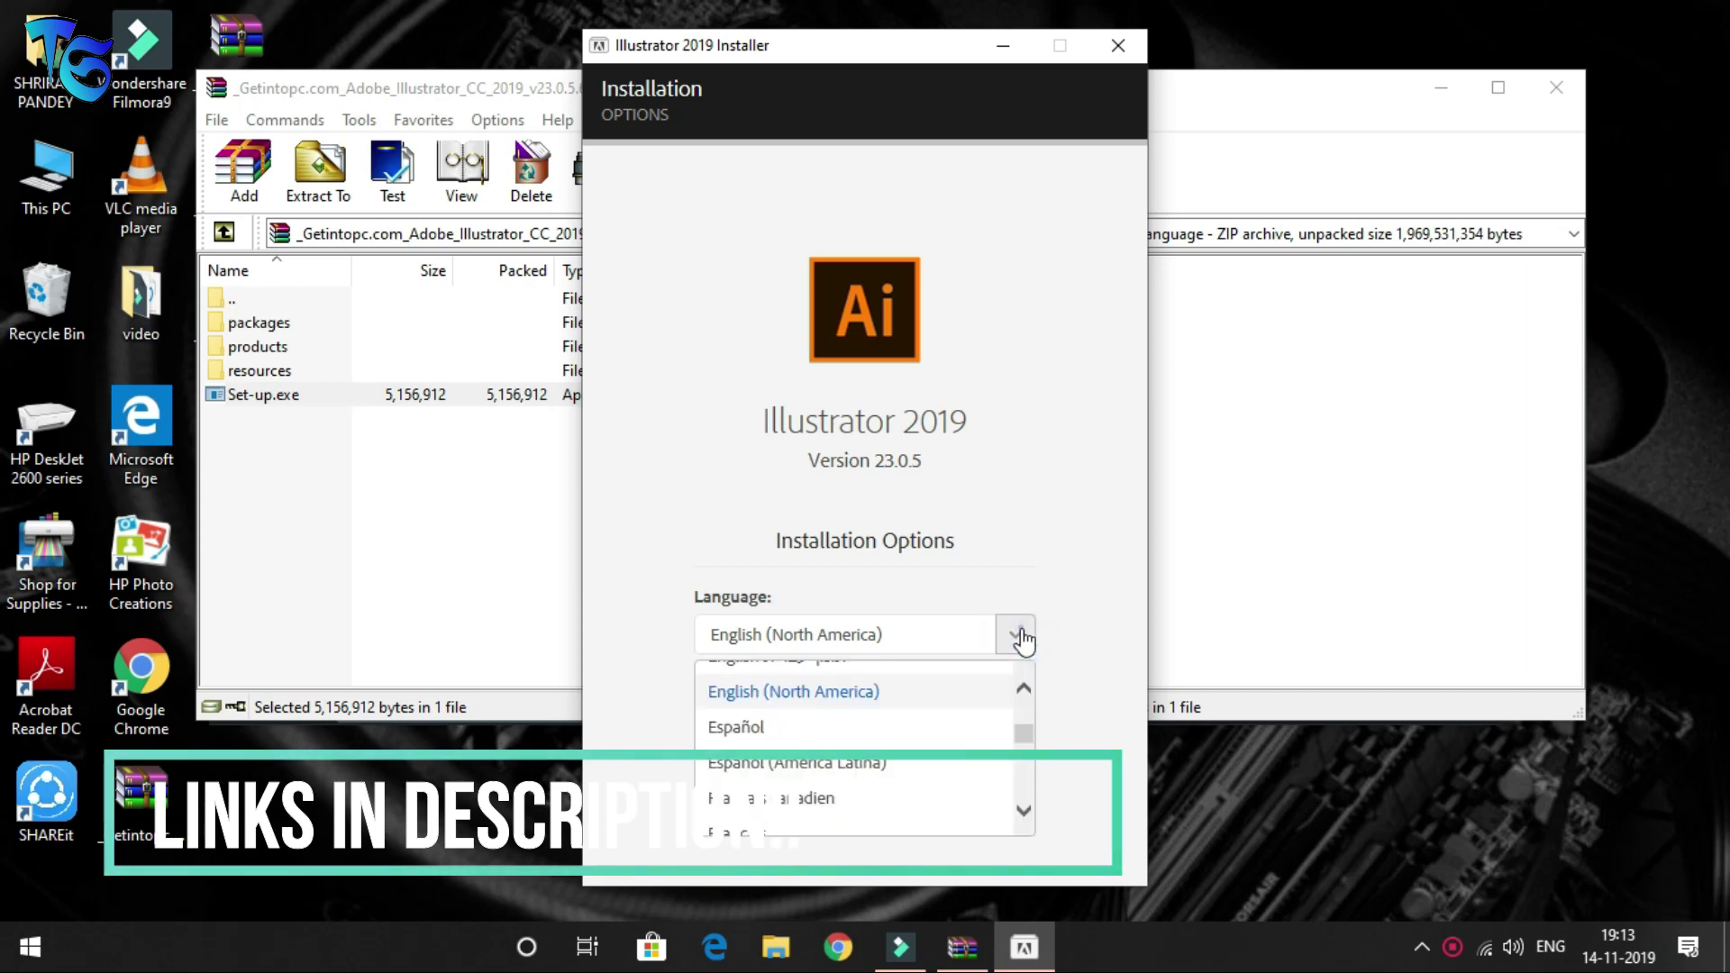
pyautogui.scroll(2, 1024, 733)
pyautogui.moveTo(1026, 728); pyautogui.dragTo(1027, 722)
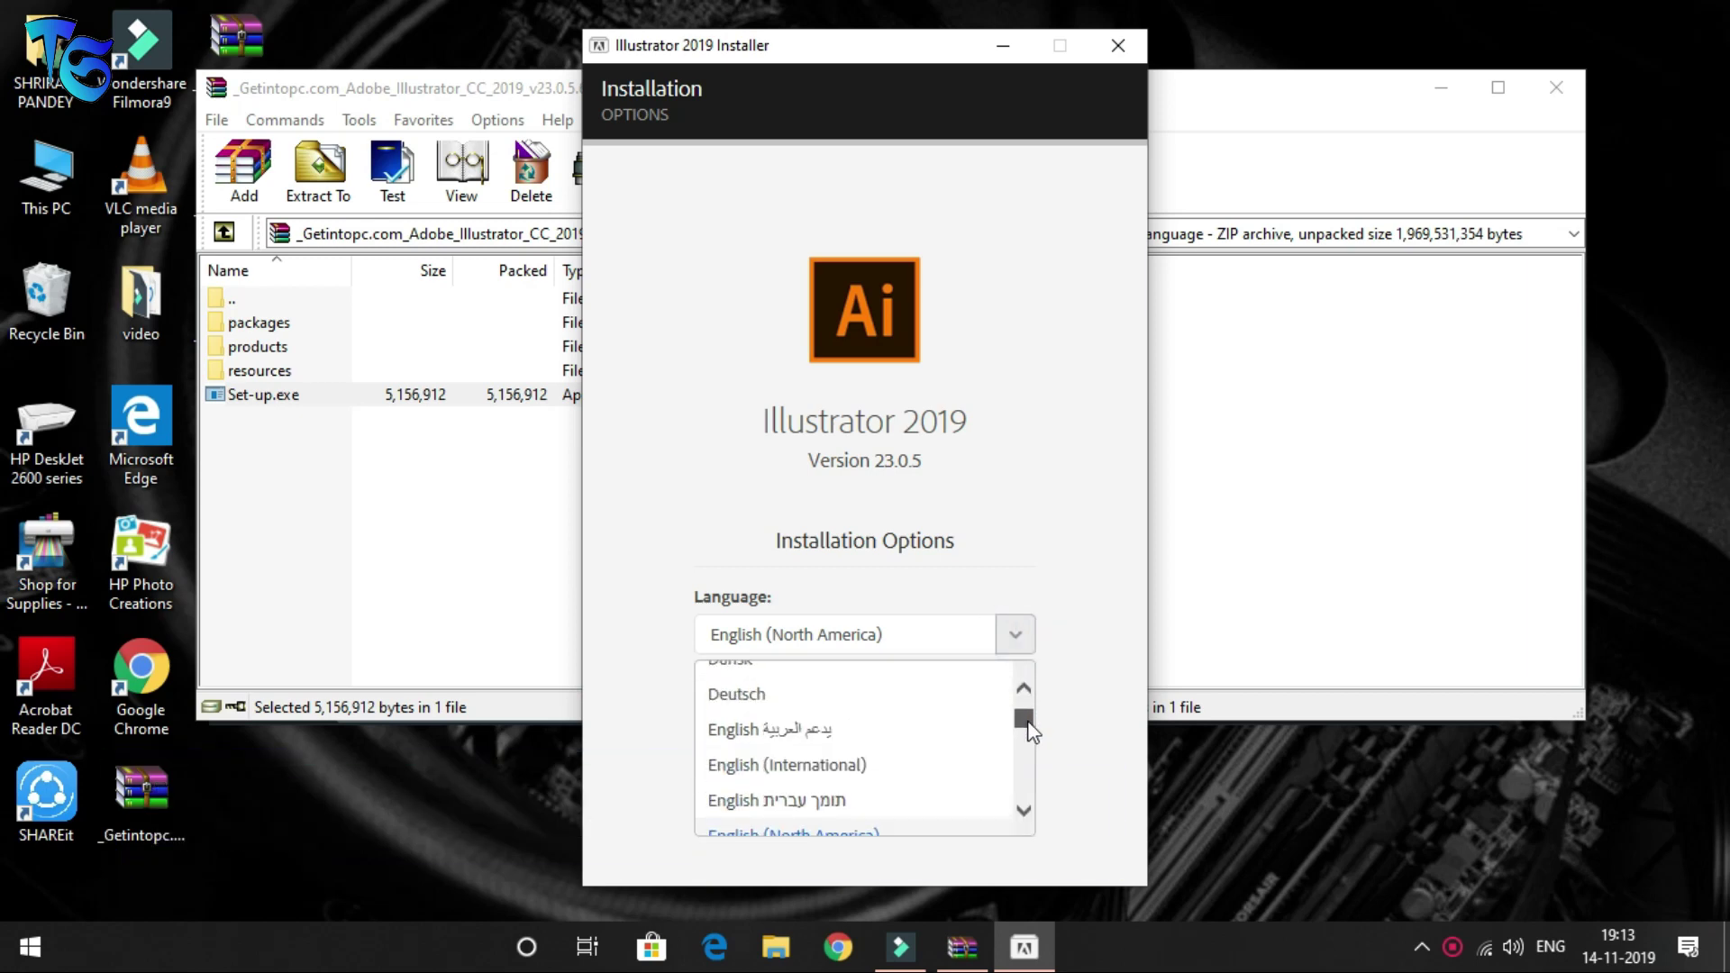
pyautogui.click(847, 766)
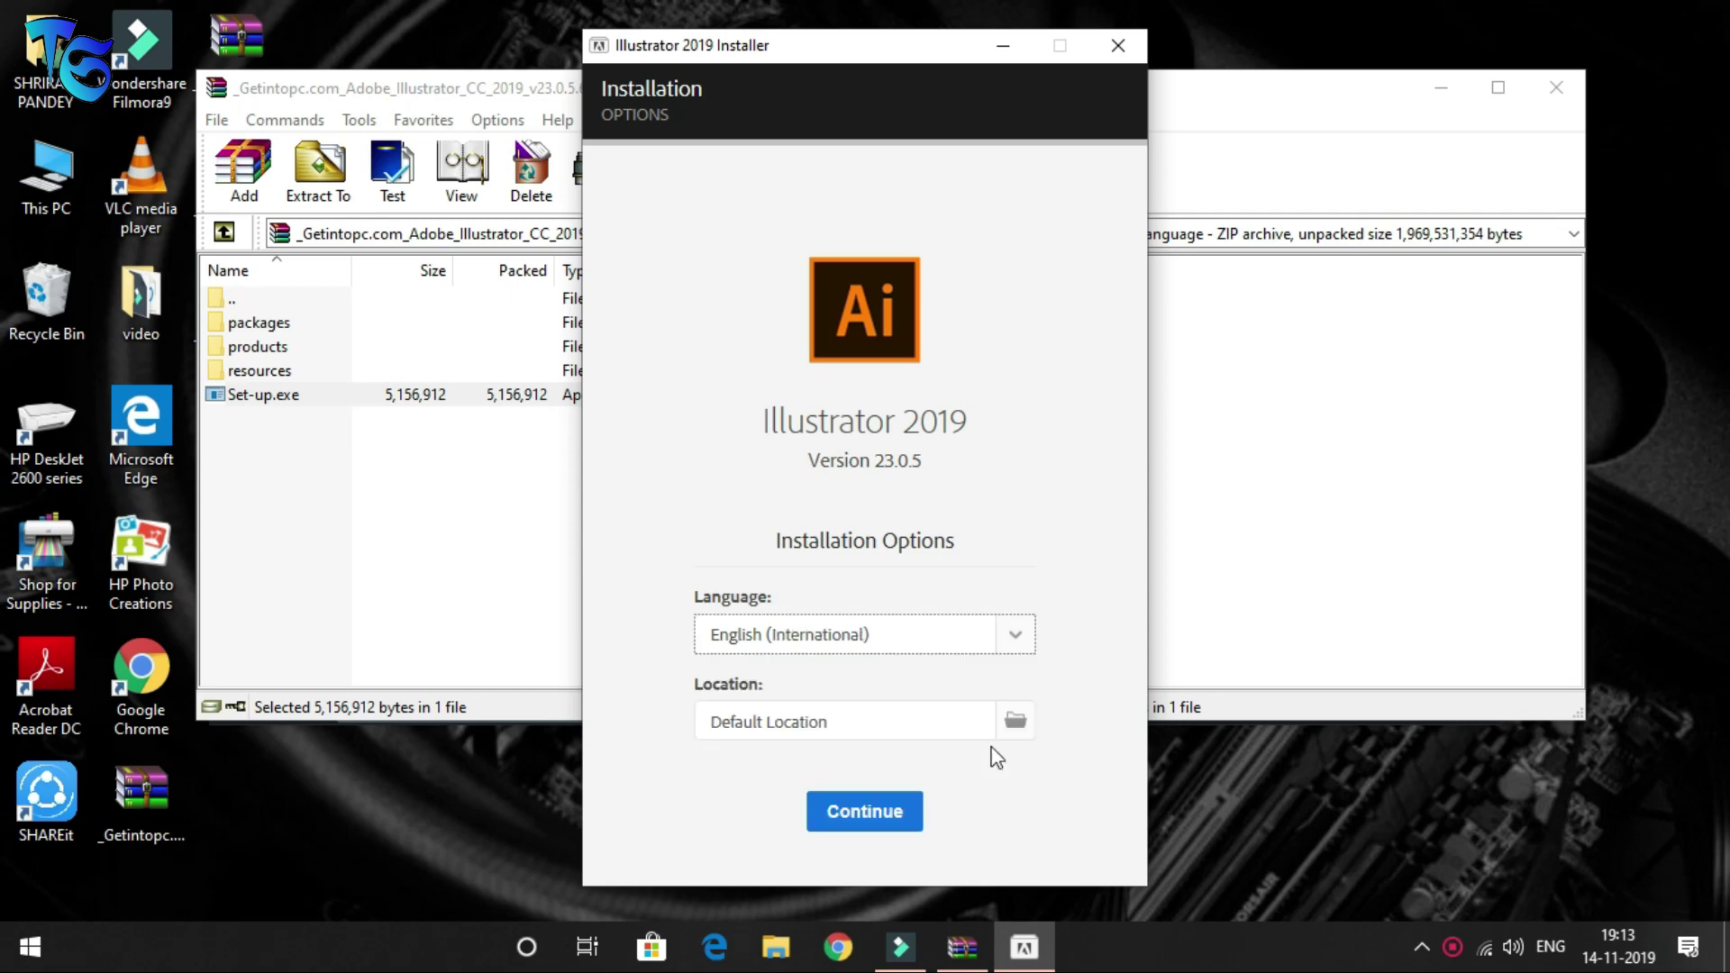
pyautogui.click(895, 816)
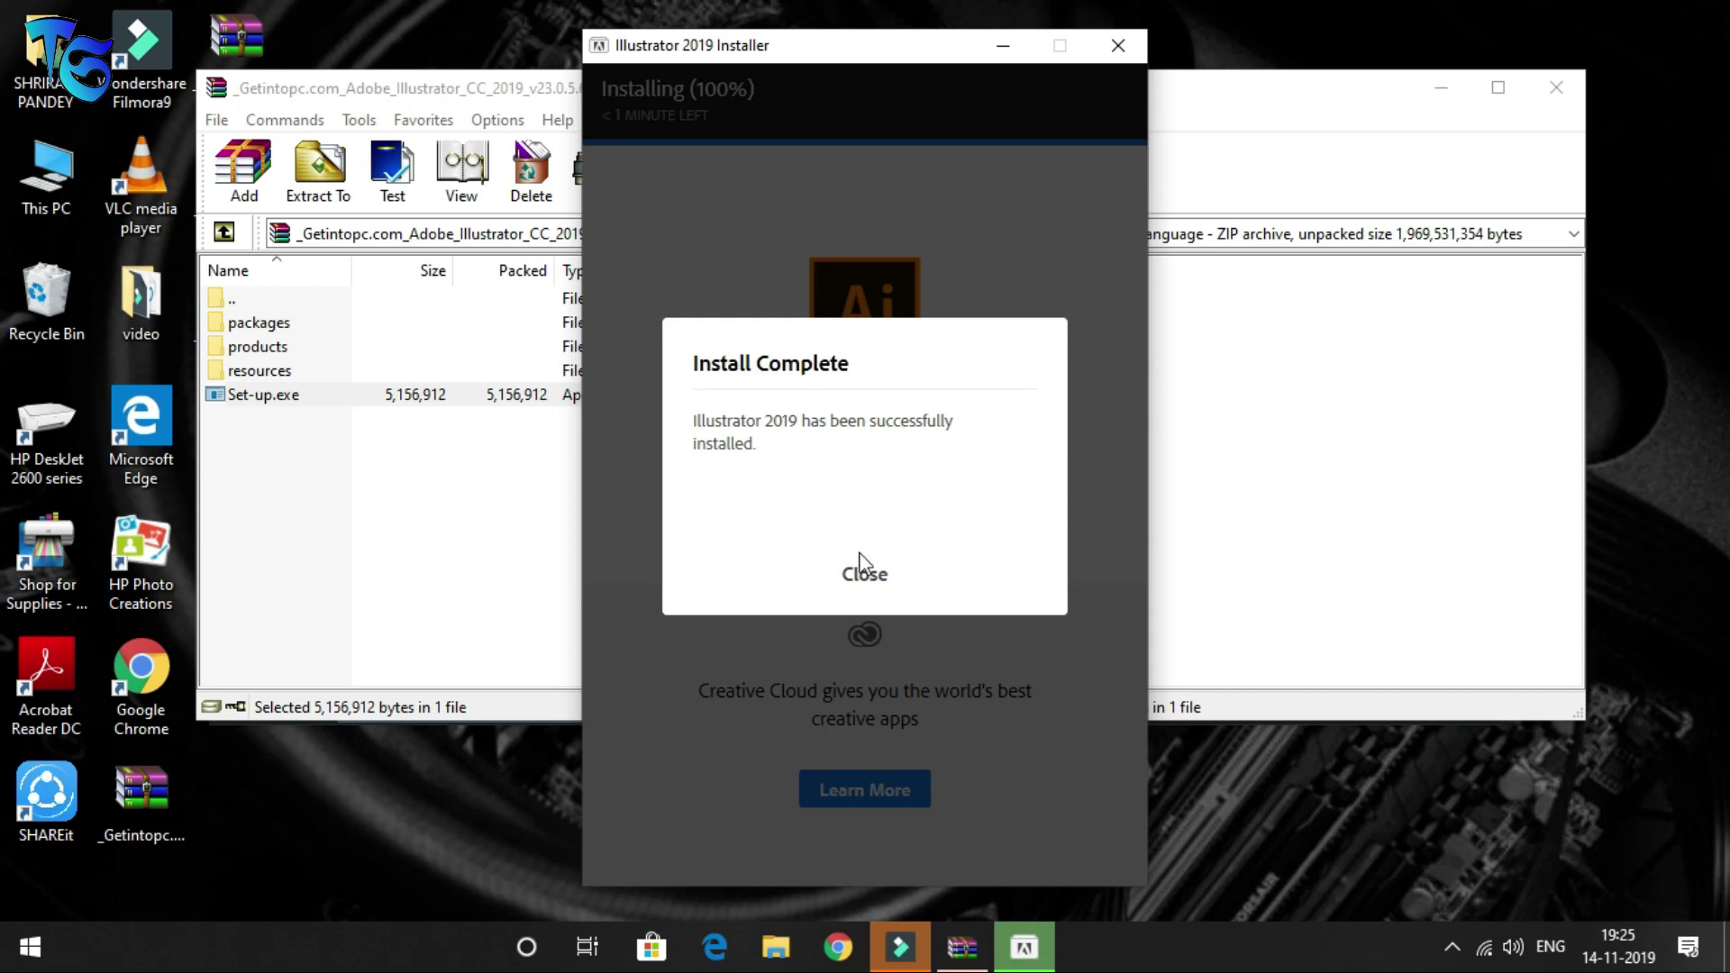
# Close the finished Illustrator installer and the archive window, and minimize Filmora to clear the desktop.
pyautogui.click(863, 576)
pyautogui.click(1565, 94)
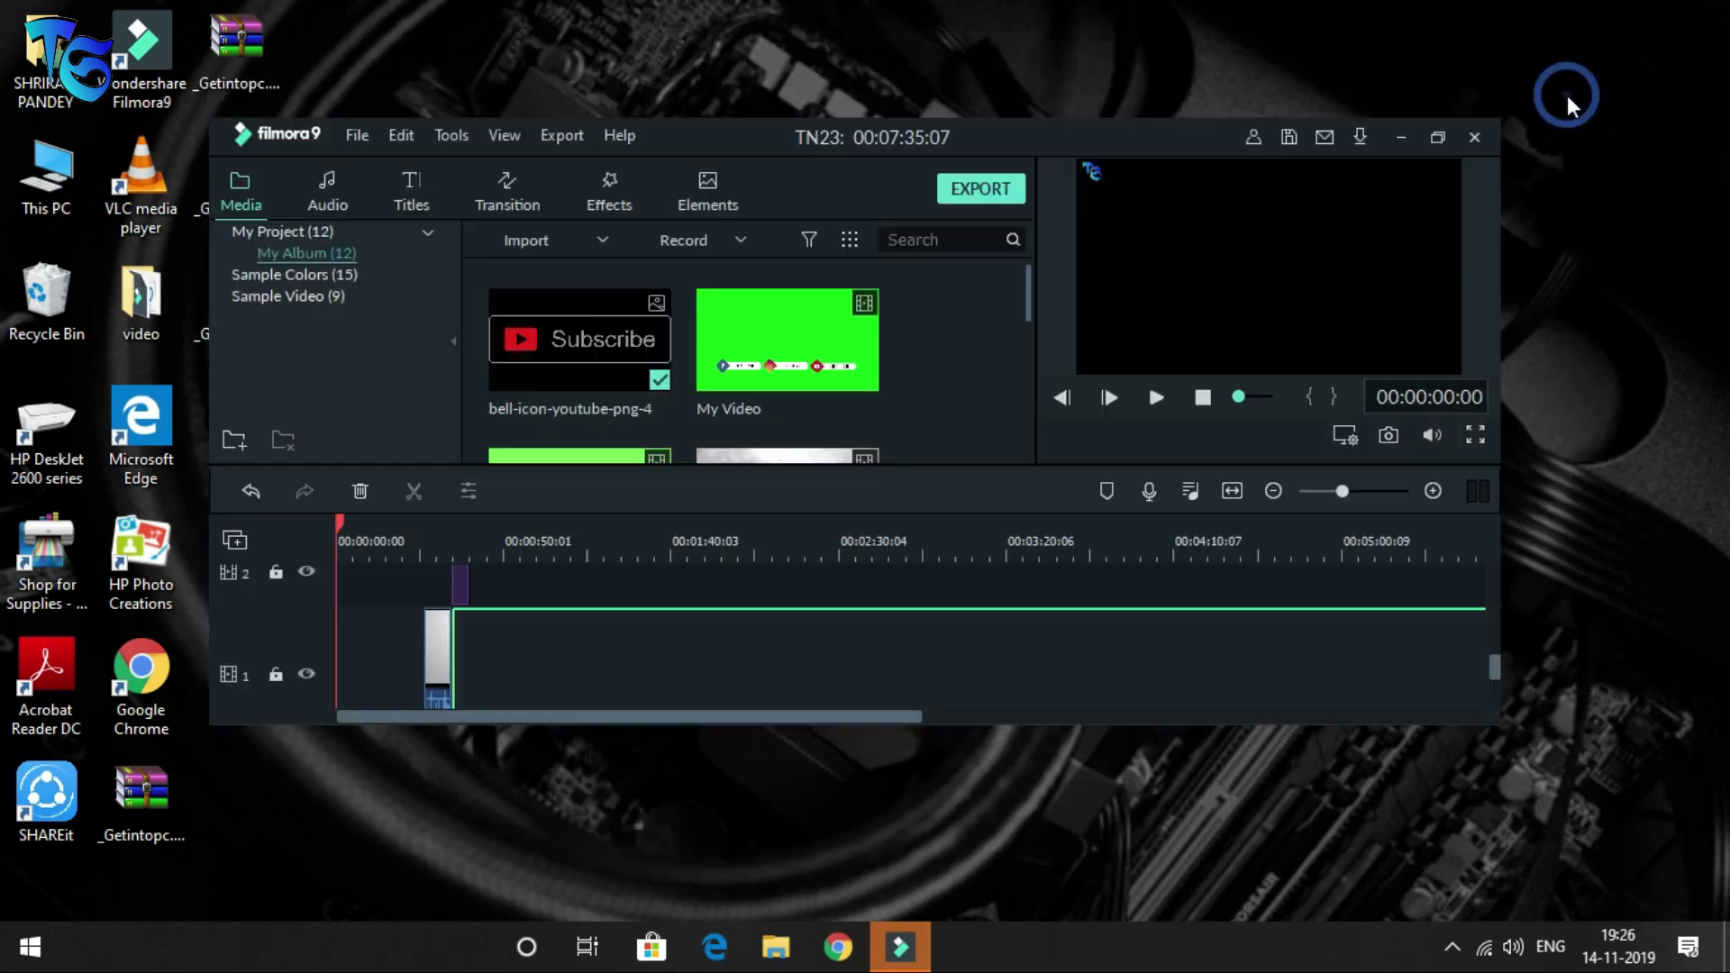
pyautogui.click(1400, 137)
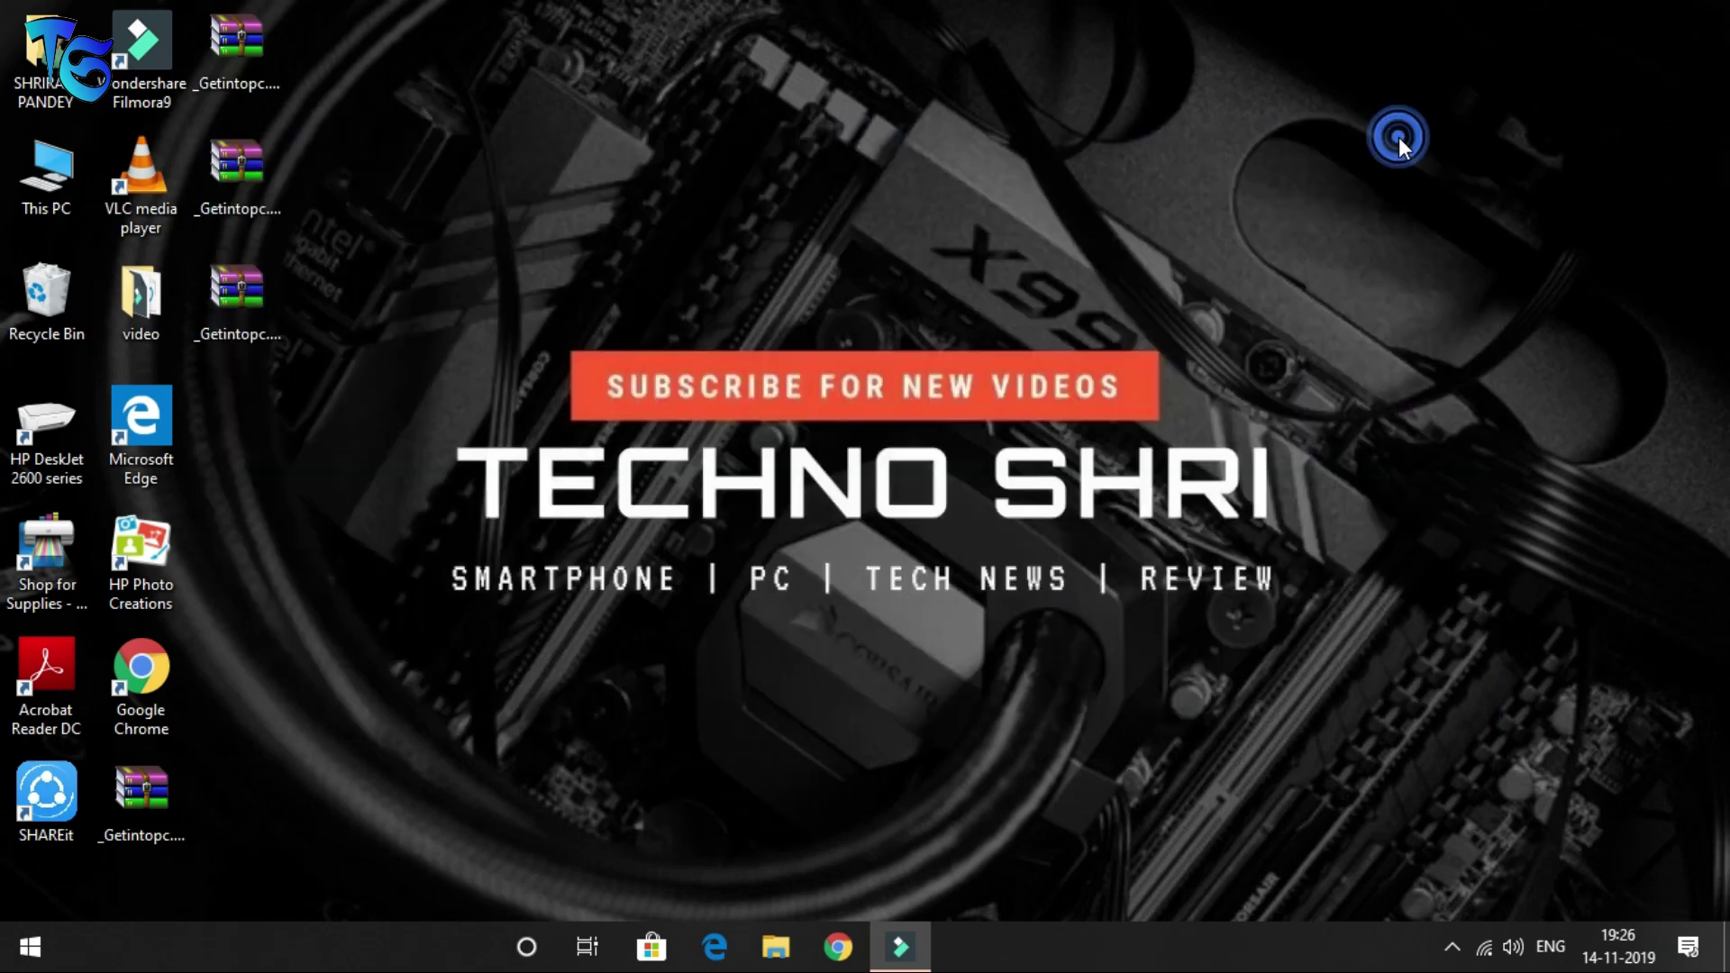
# Launch Adobe Illustrator 2019 and look over the new-file presets on its home screen.
pyautogui.click(7, 940)
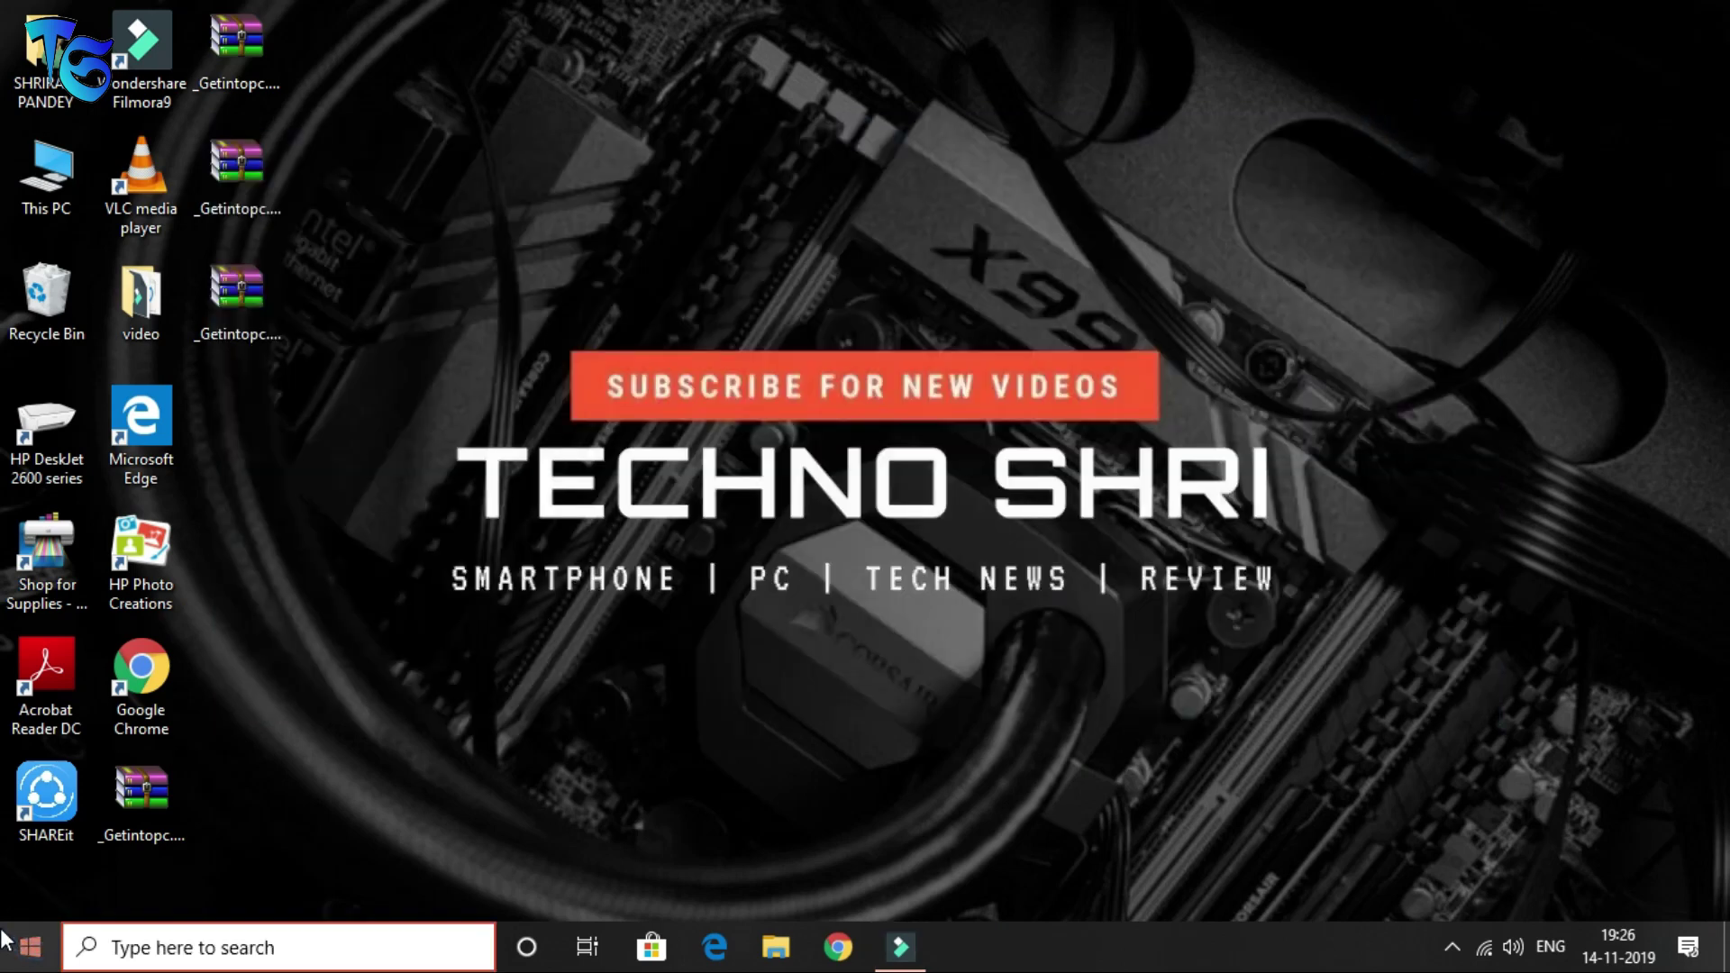
pyautogui.click(7, 939)
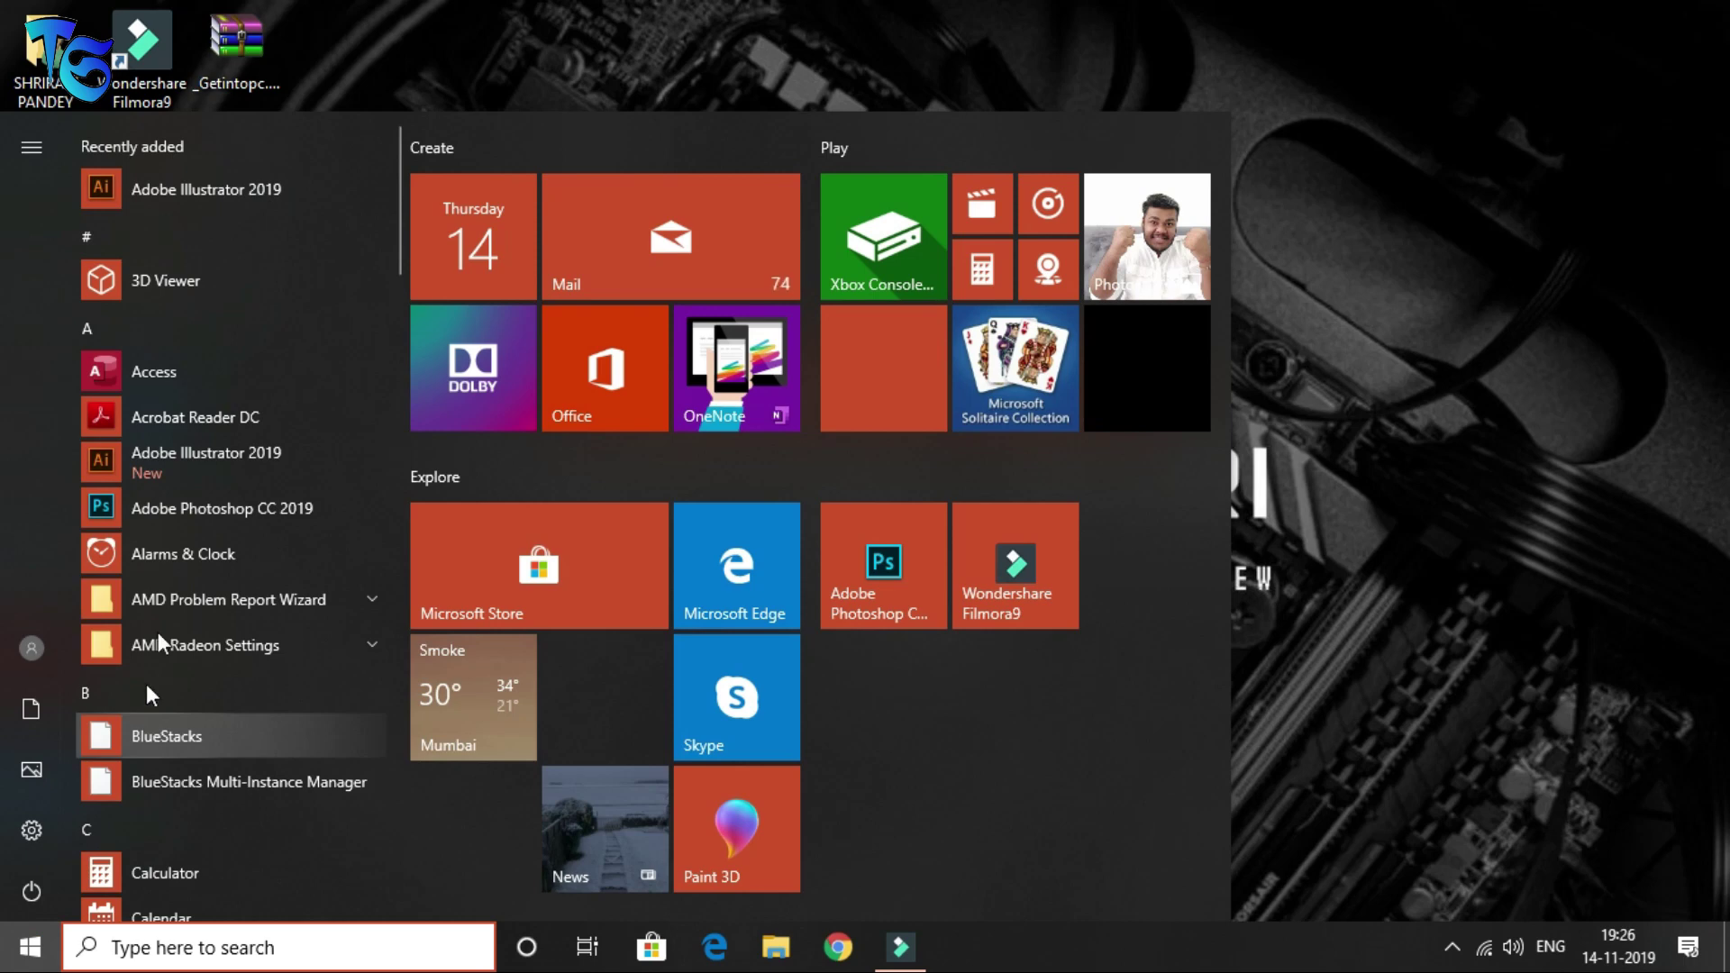
pyautogui.click(187, 459)
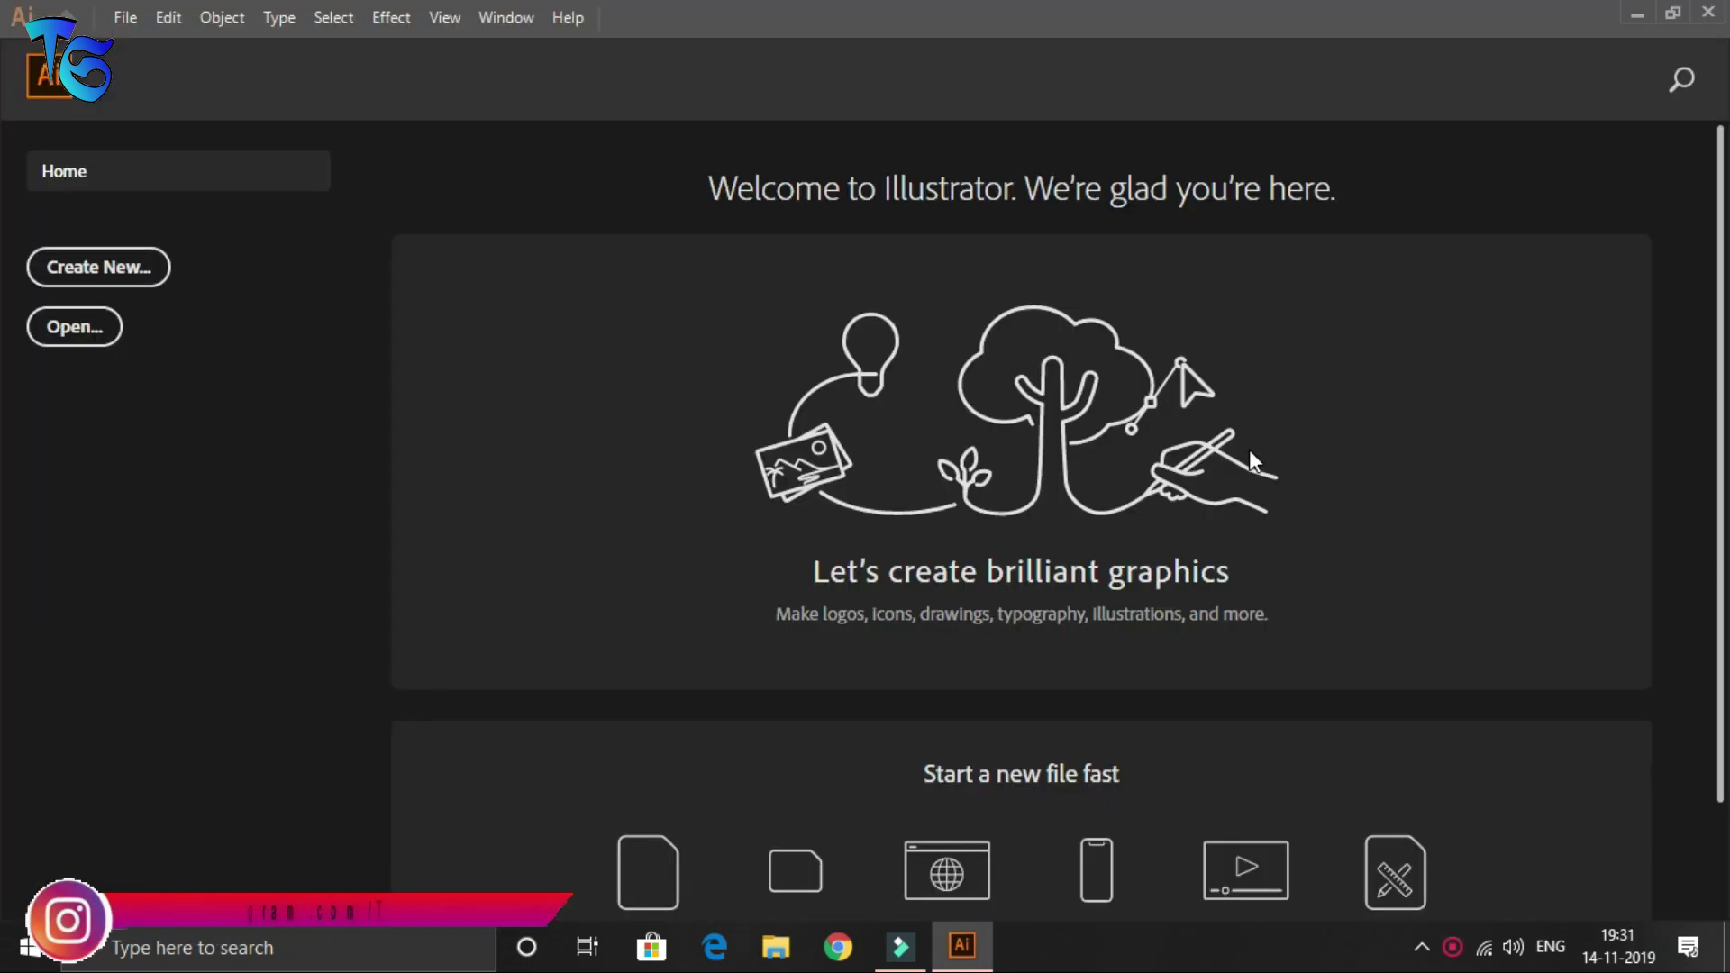
pyautogui.scroll(-2, 1250, 455)
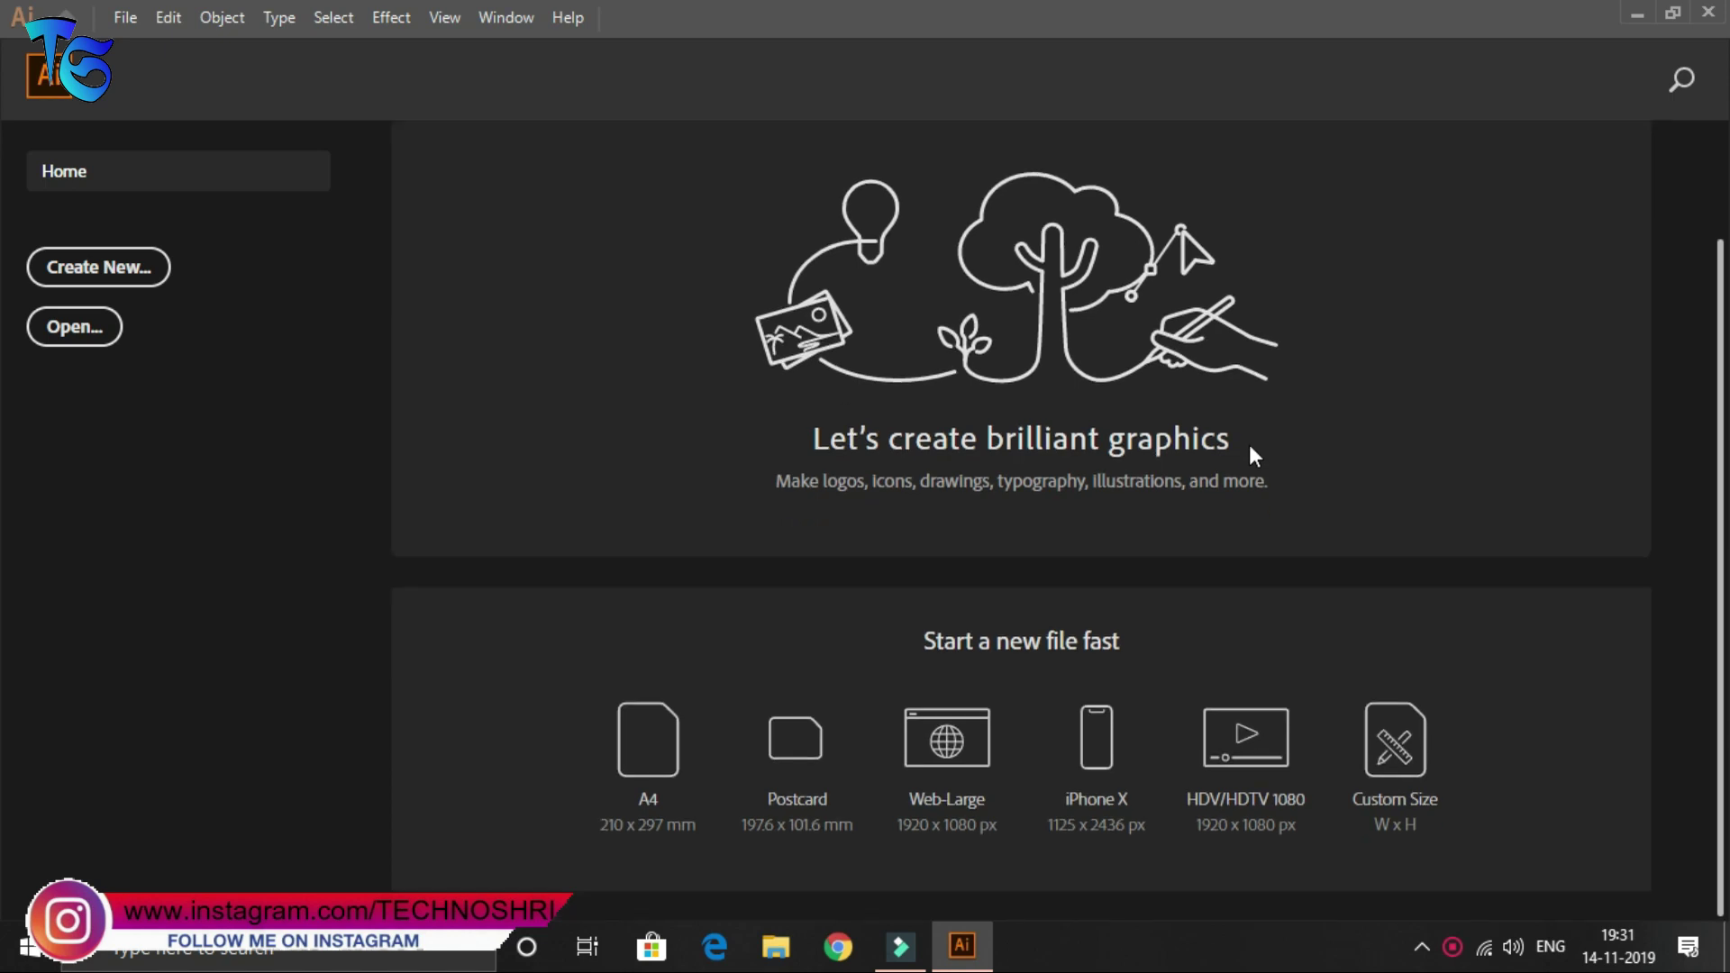
pyautogui.scroll(2, 1249, 445)
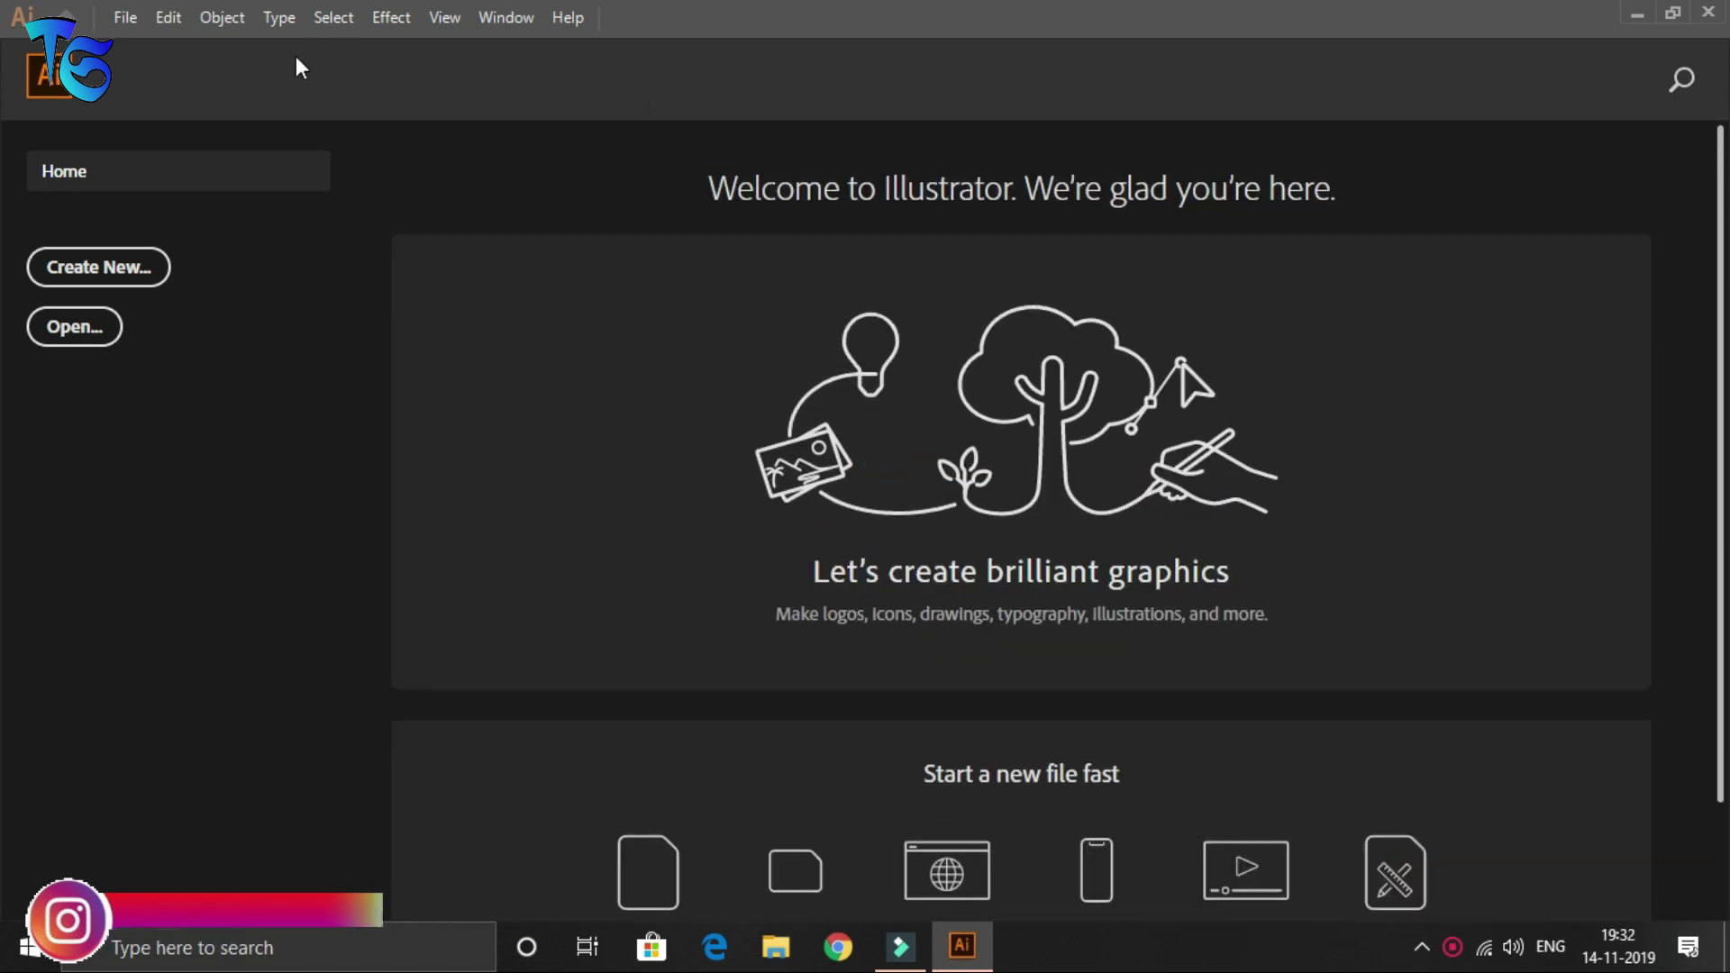
pyautogui.click(117, 268)
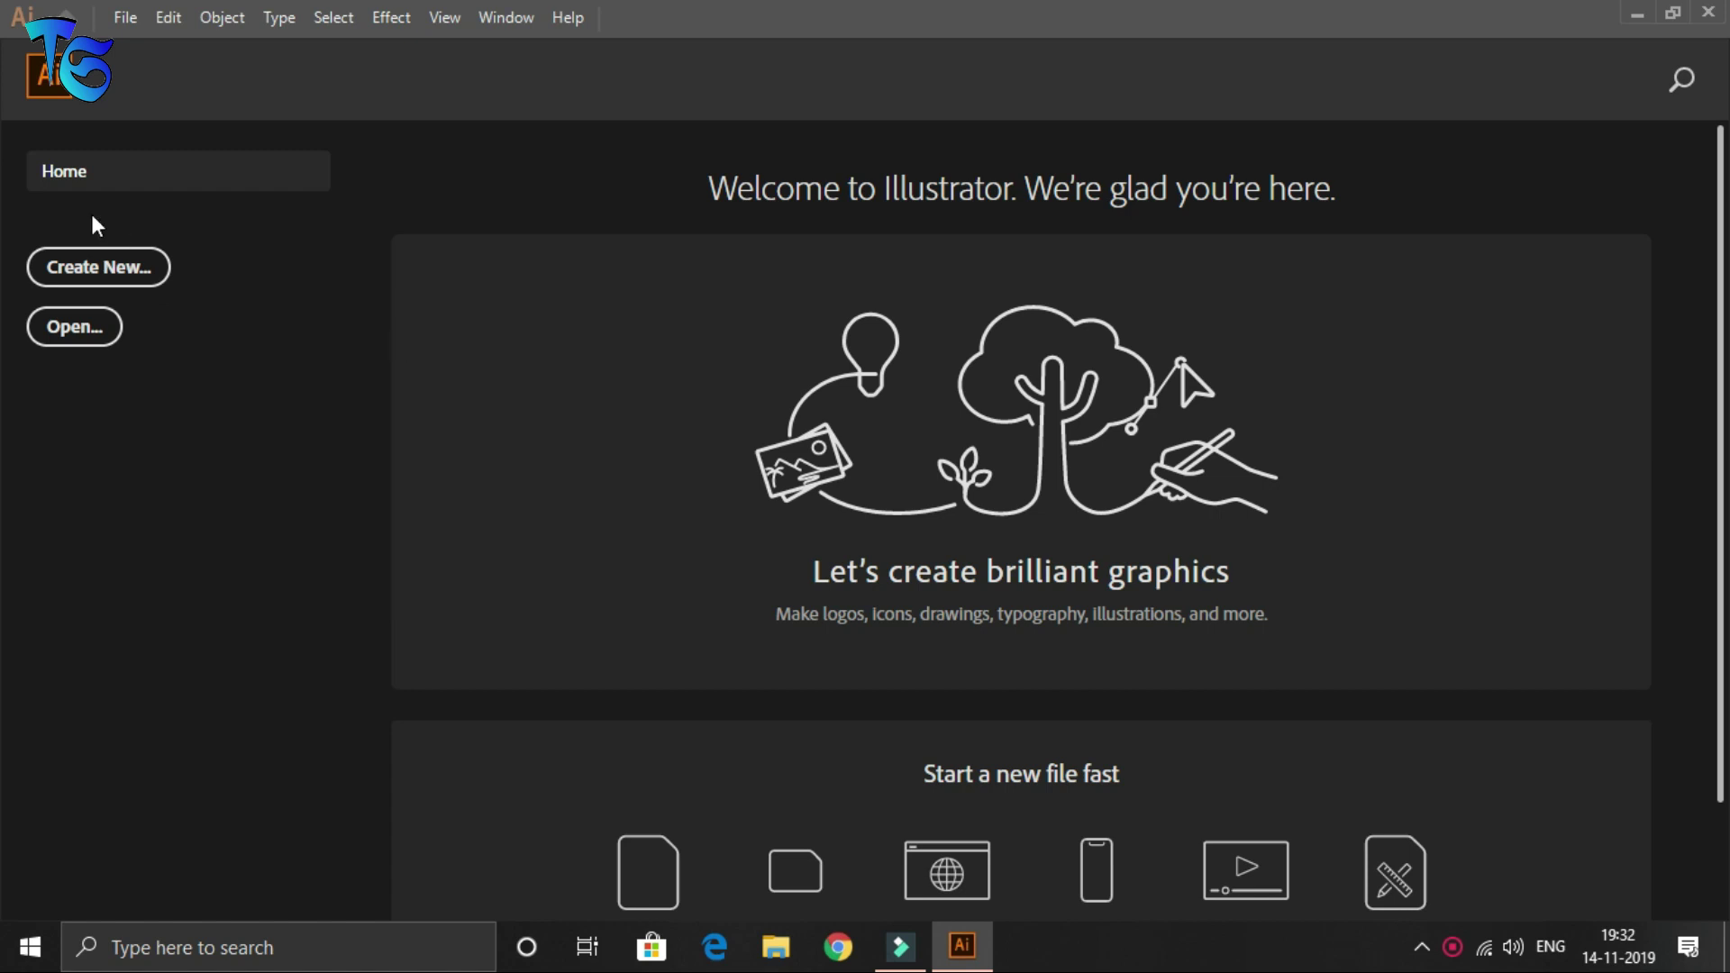
pyautogui.click(81, 351)
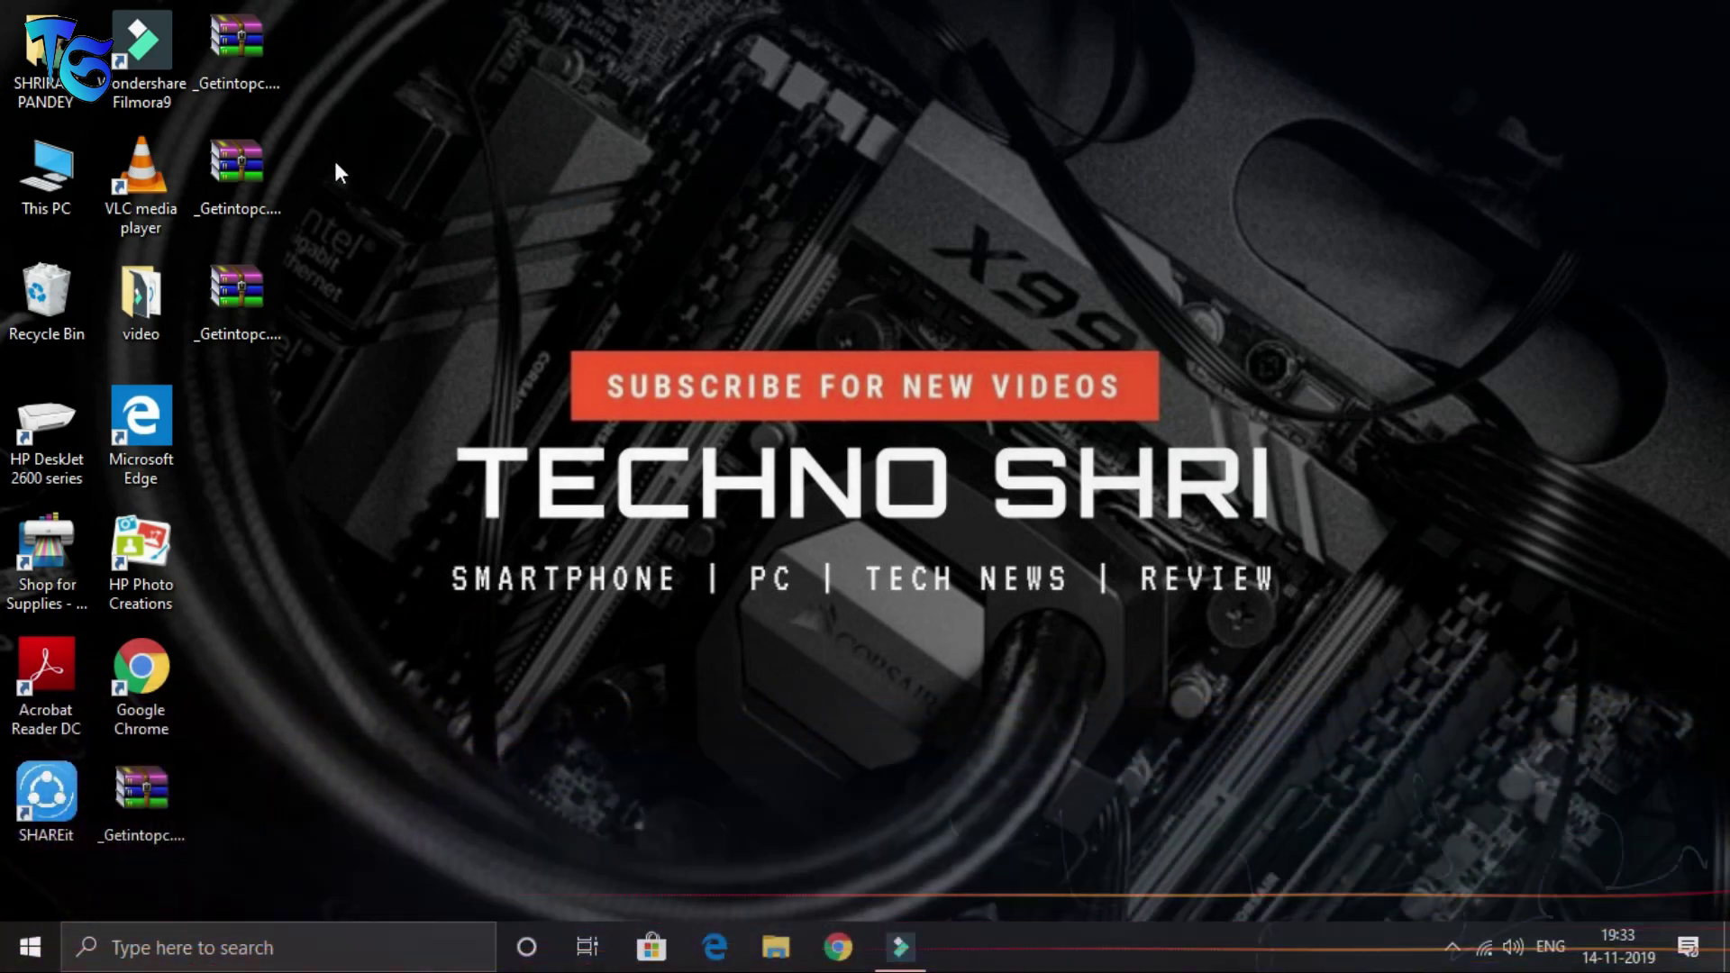
# Open the Adobe Premiere Pro CC 2019 archive from the desktop and run Set-up.exe from its inner folder.
pyautogui.doubleClick(220, 169)
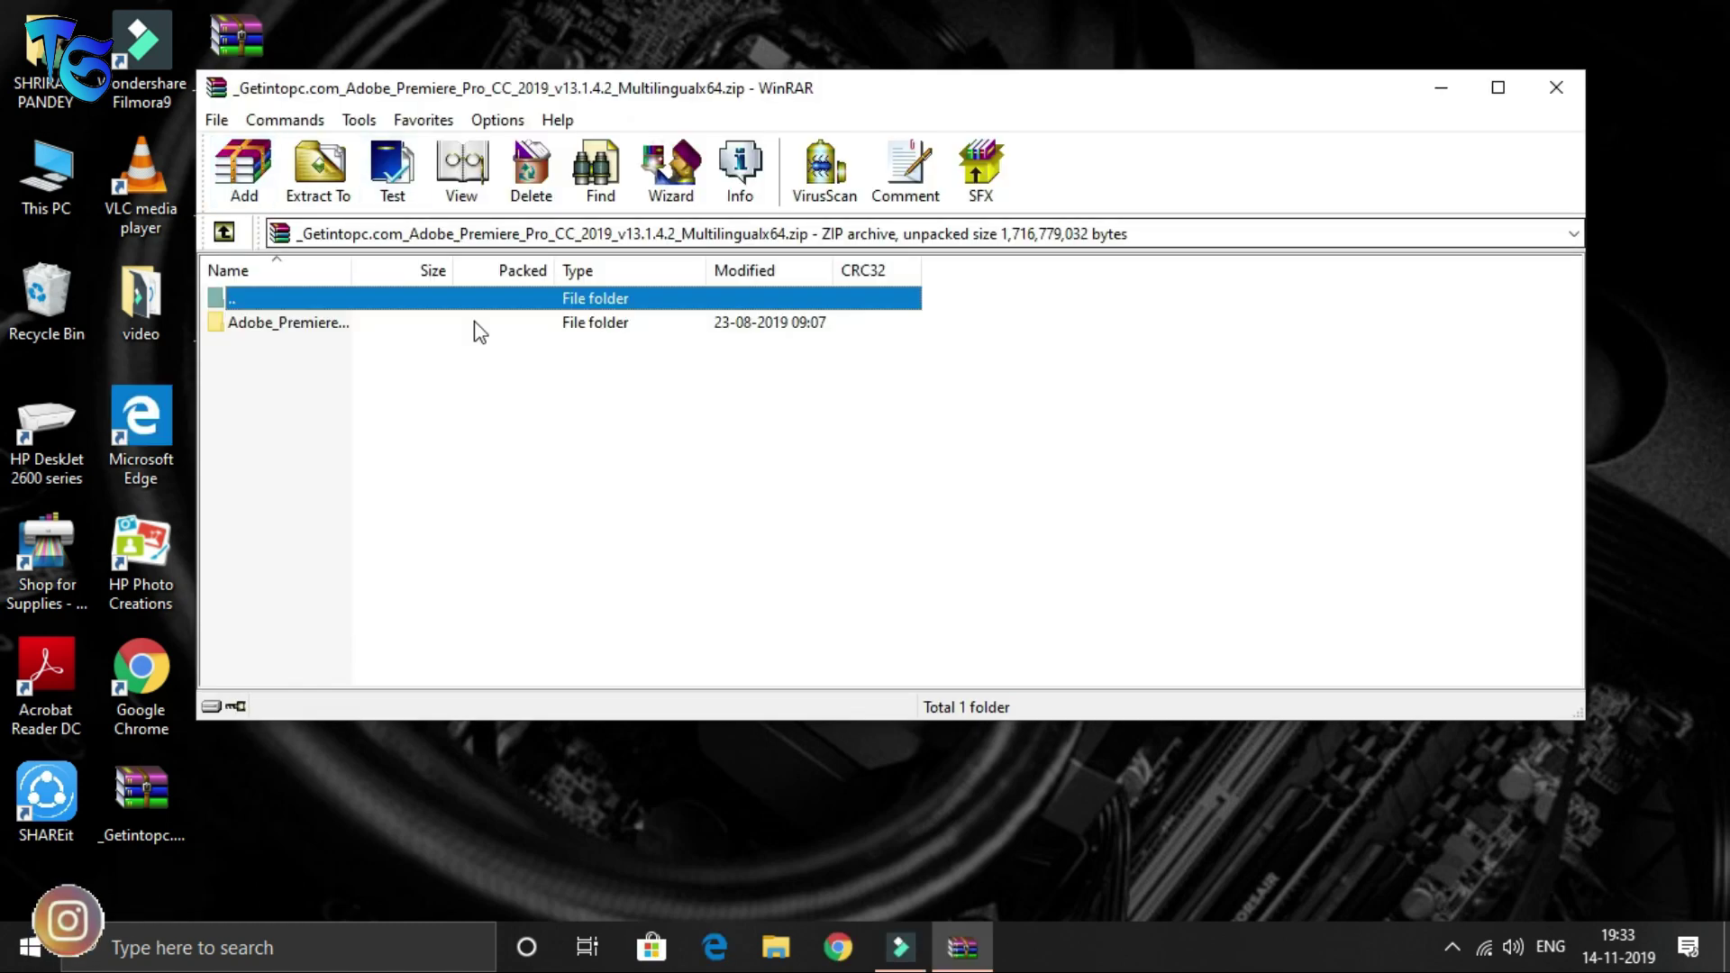
pyautogui.doubleClick(477, 322)
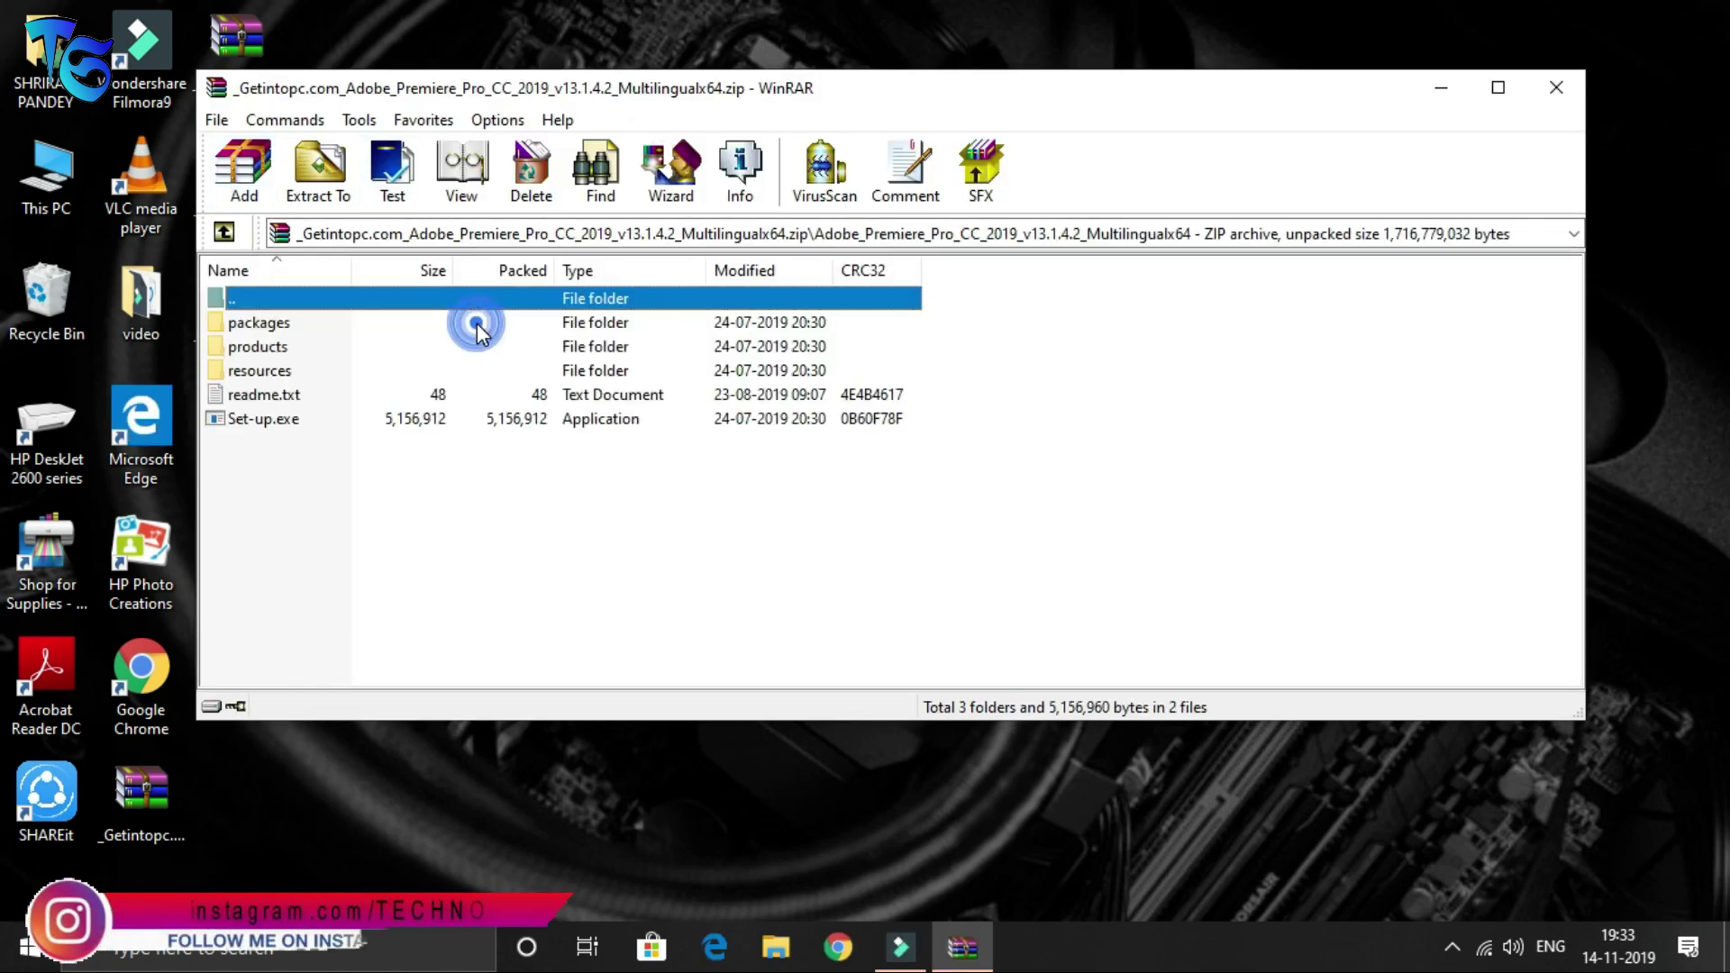
pyautogui.doubleClick(441, 427)
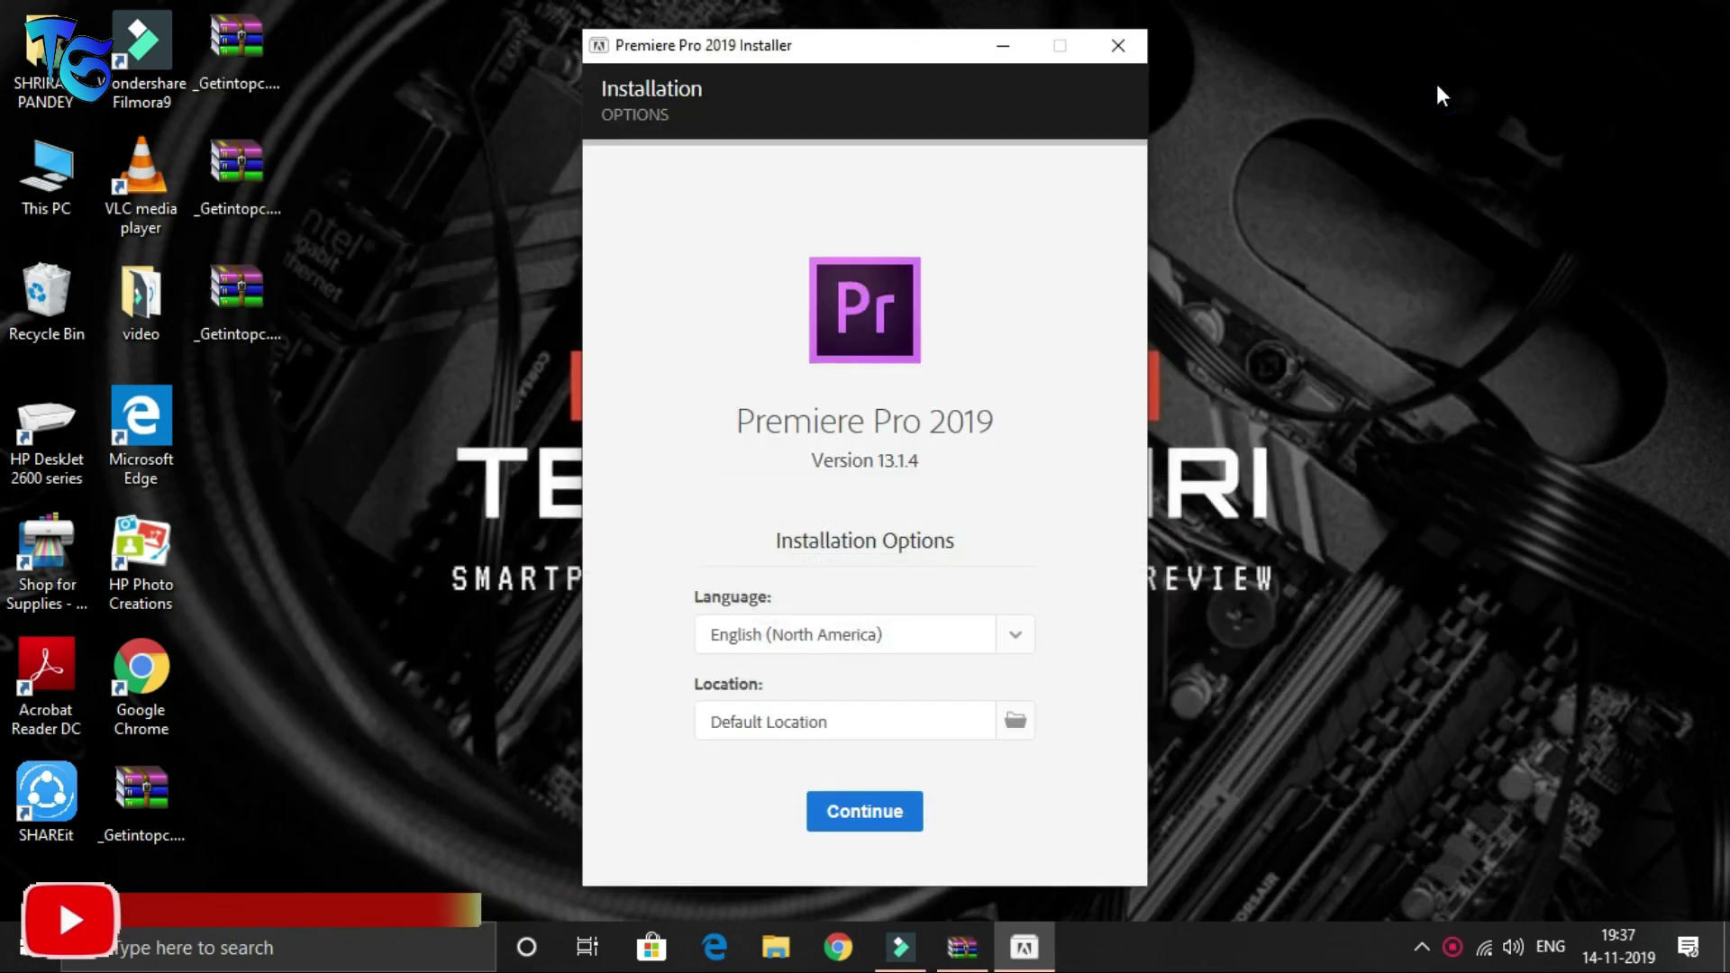
# Set the Premiere Pro 2019 installation language to English (International) and start the installation.
pyautogui.click(1015, 633)
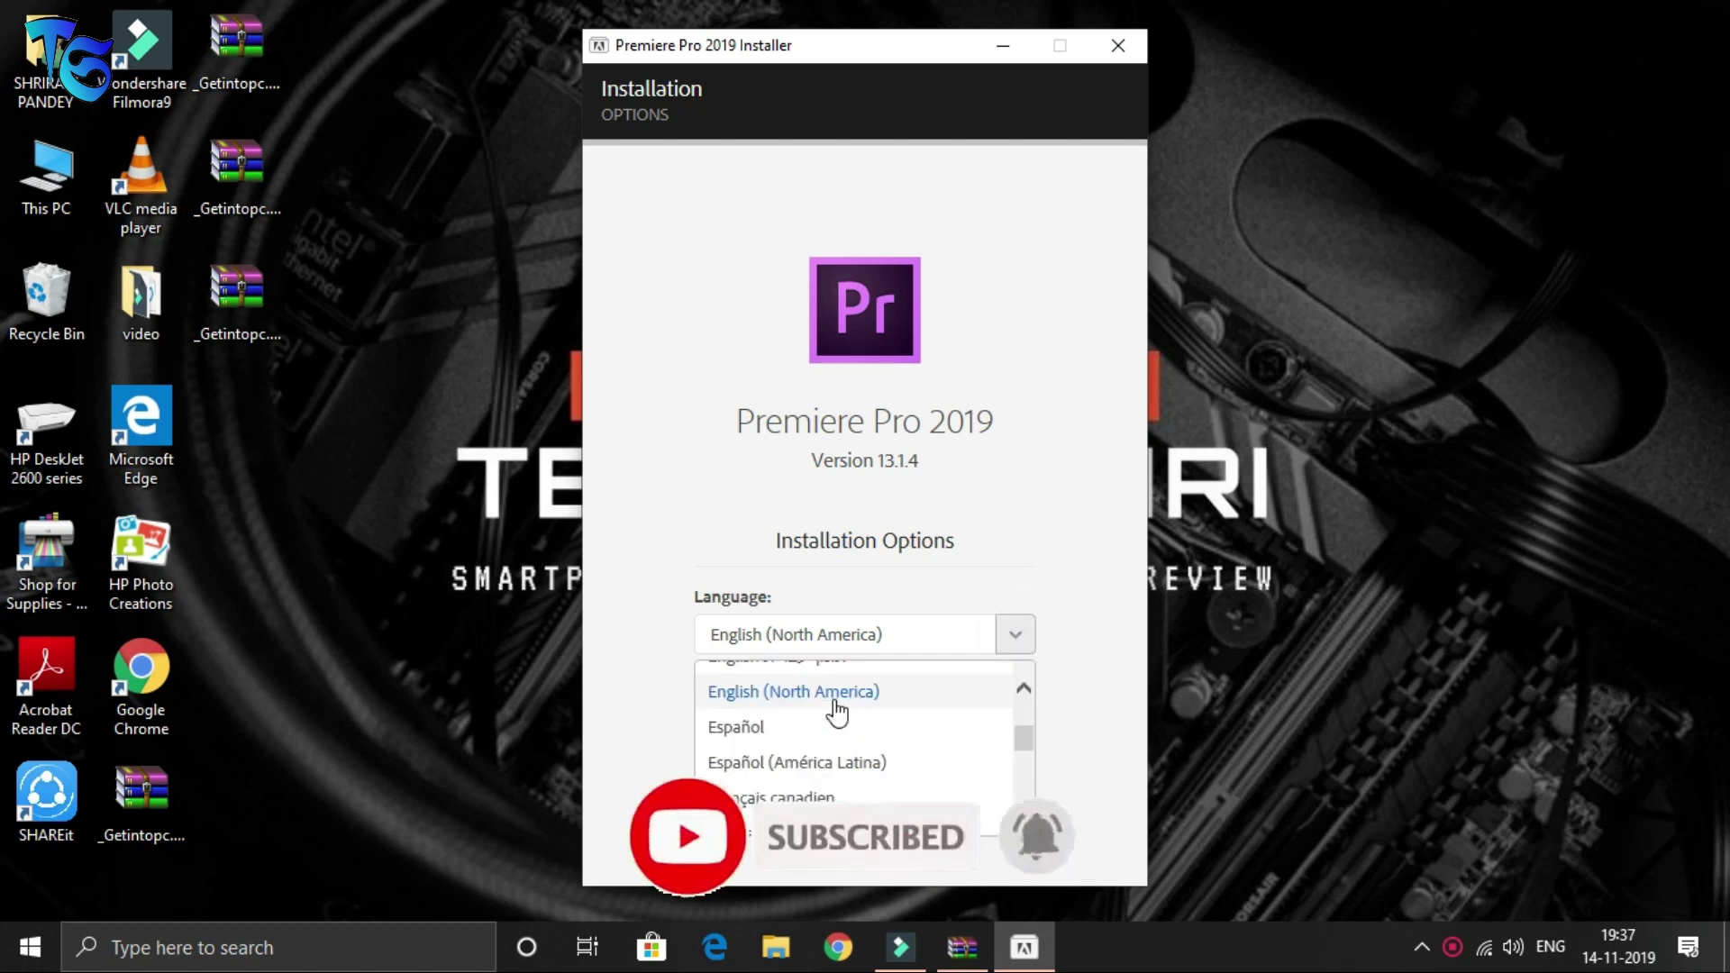
pyautogui.moveTo(1023, 734); pyautogui.dragTo(1024, 717)
pyautogui.click(851, 741)
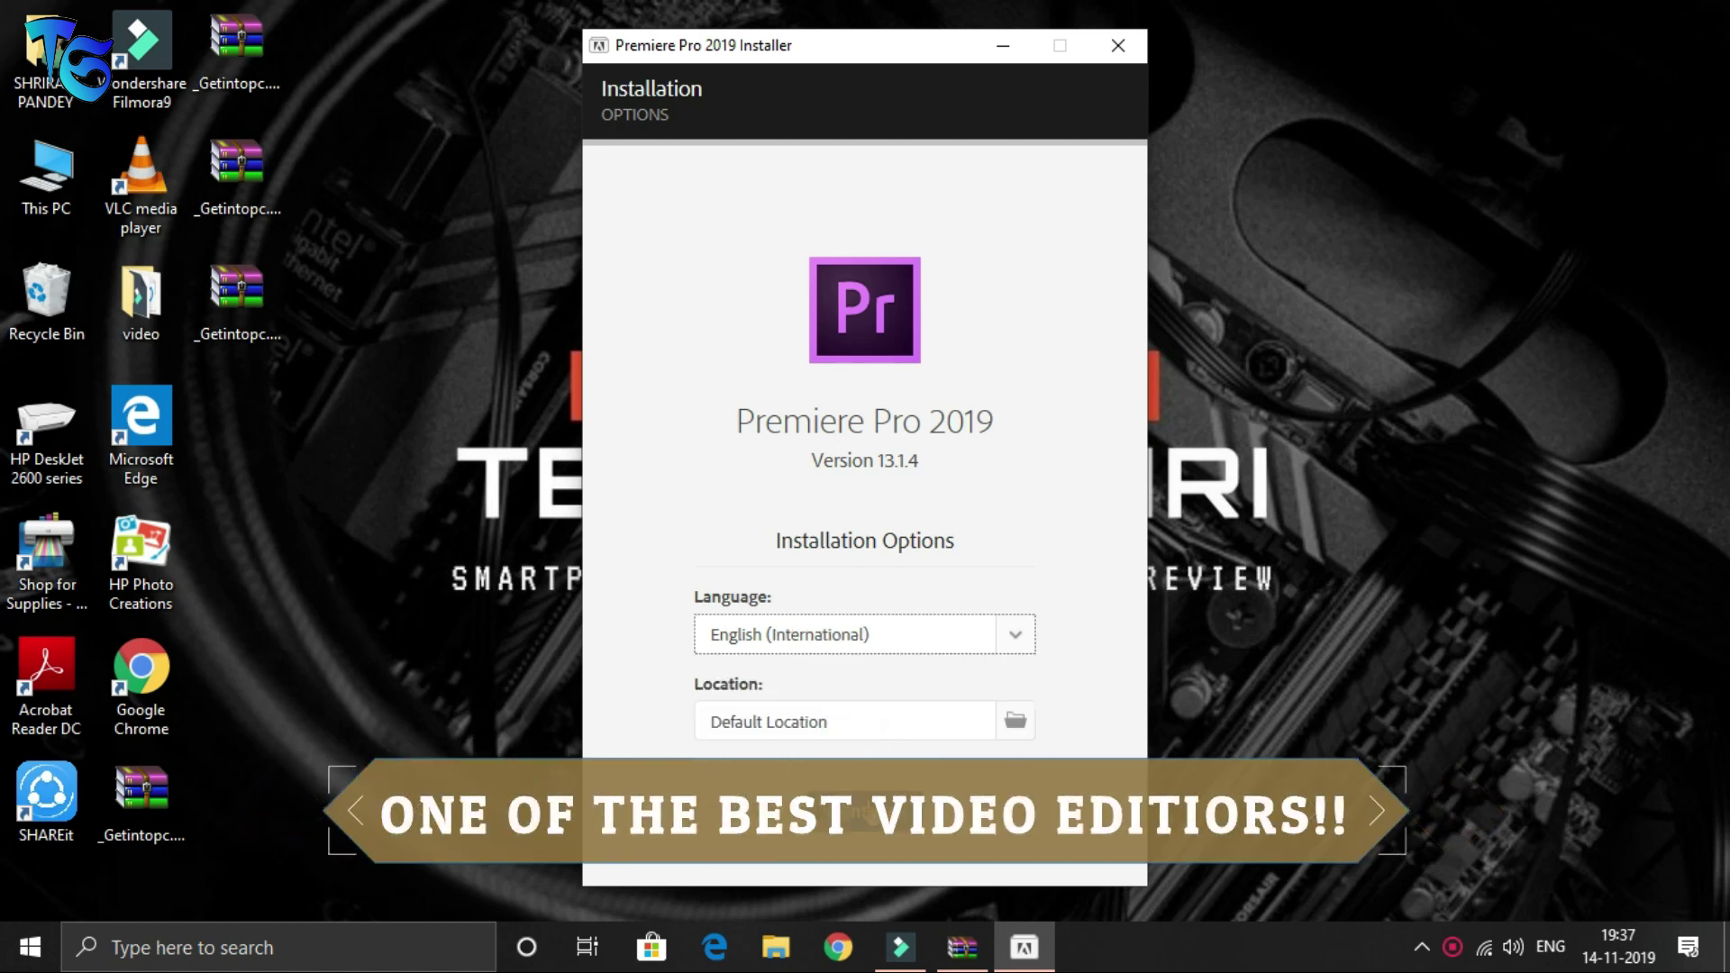
pyautogui.click(864, 811)
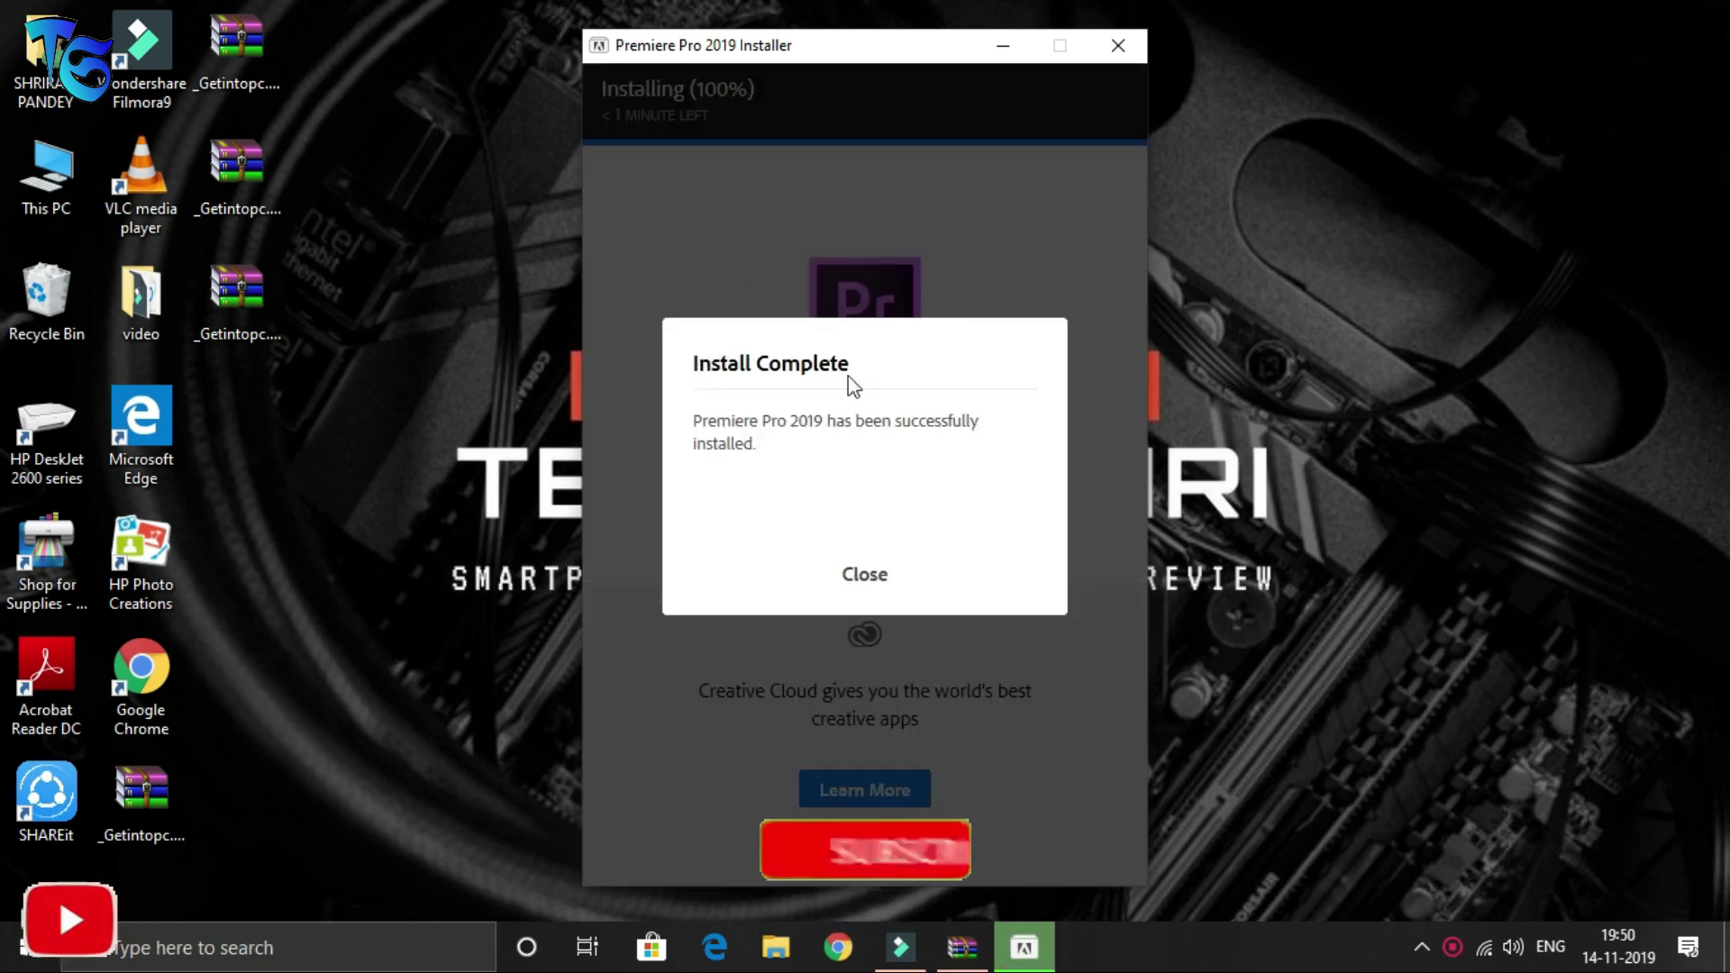
# Close the finished Premiere Pro 2019 installer and the Premiere Pro archive window.
pyautogui.click(866, 569)
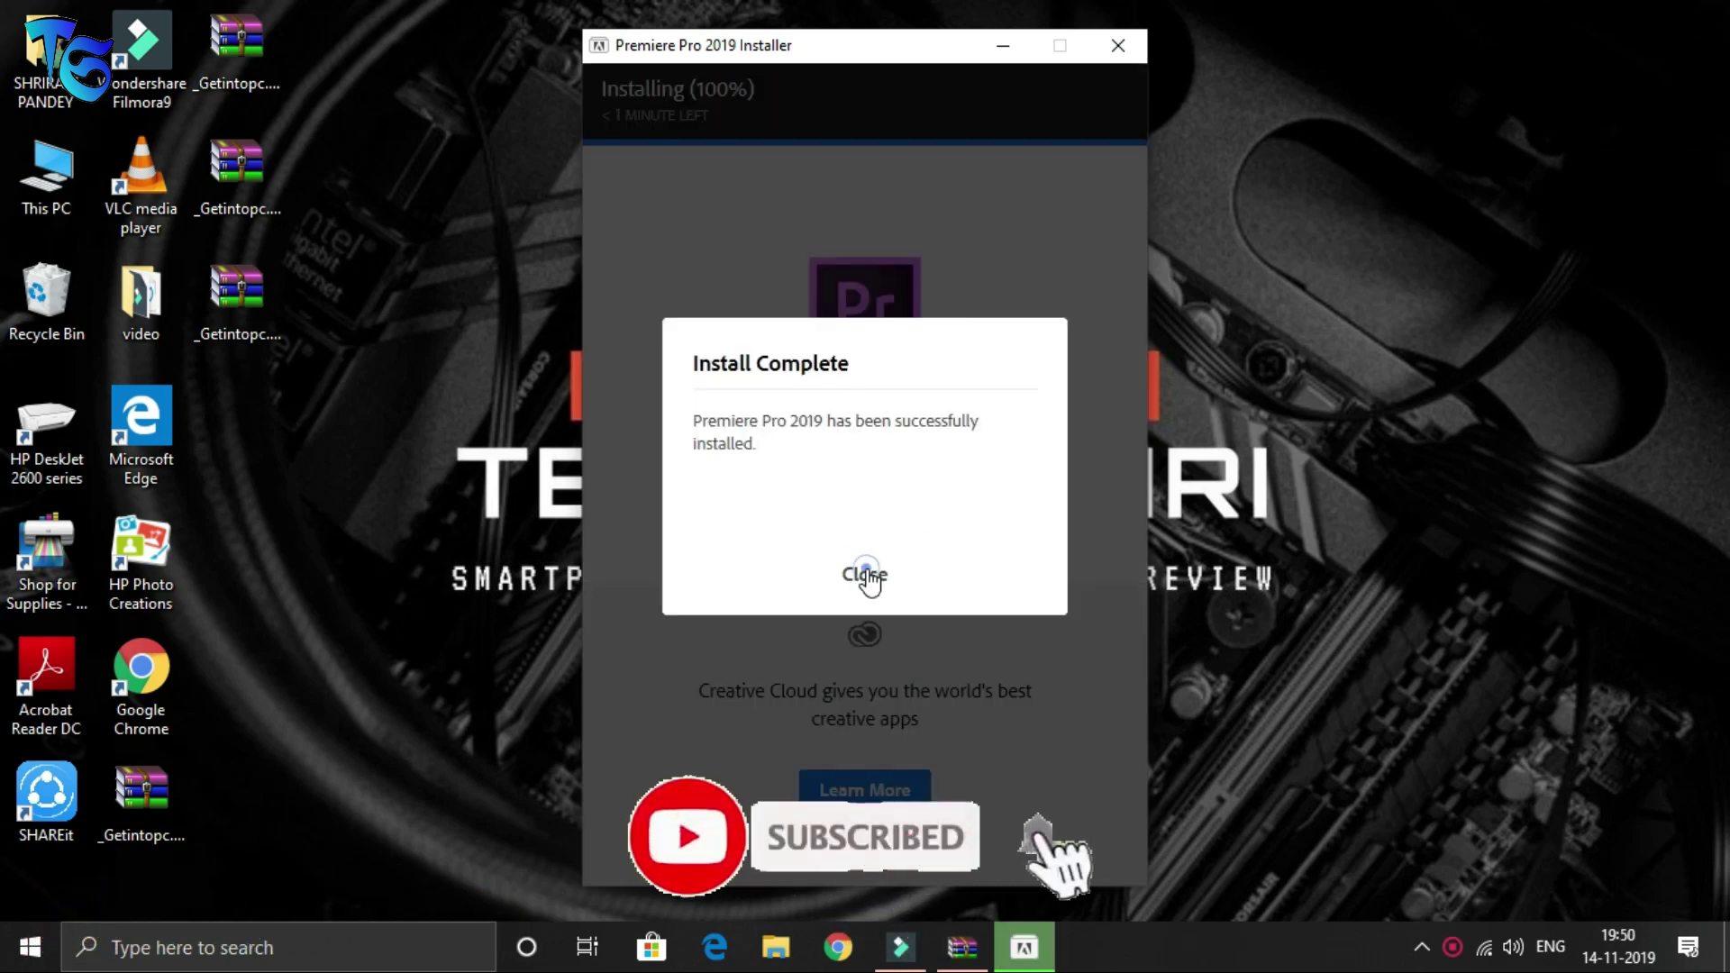
pyautogui.click(1110, 36)
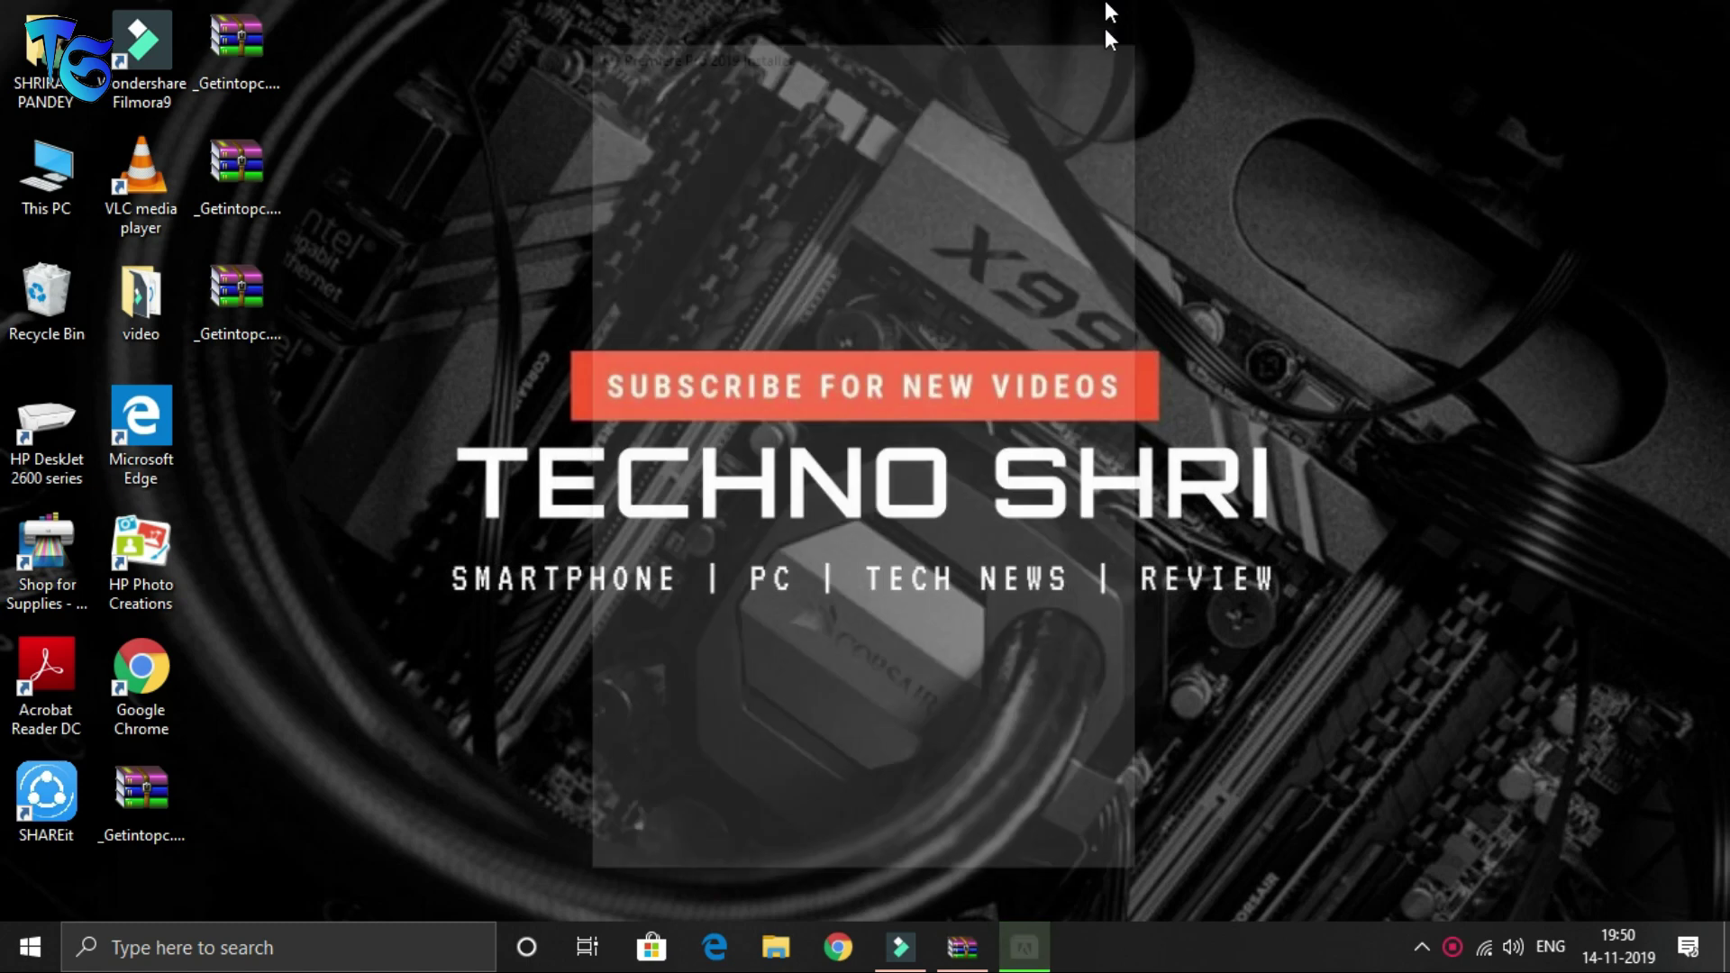
pyautogui.moveTo(943, 927)
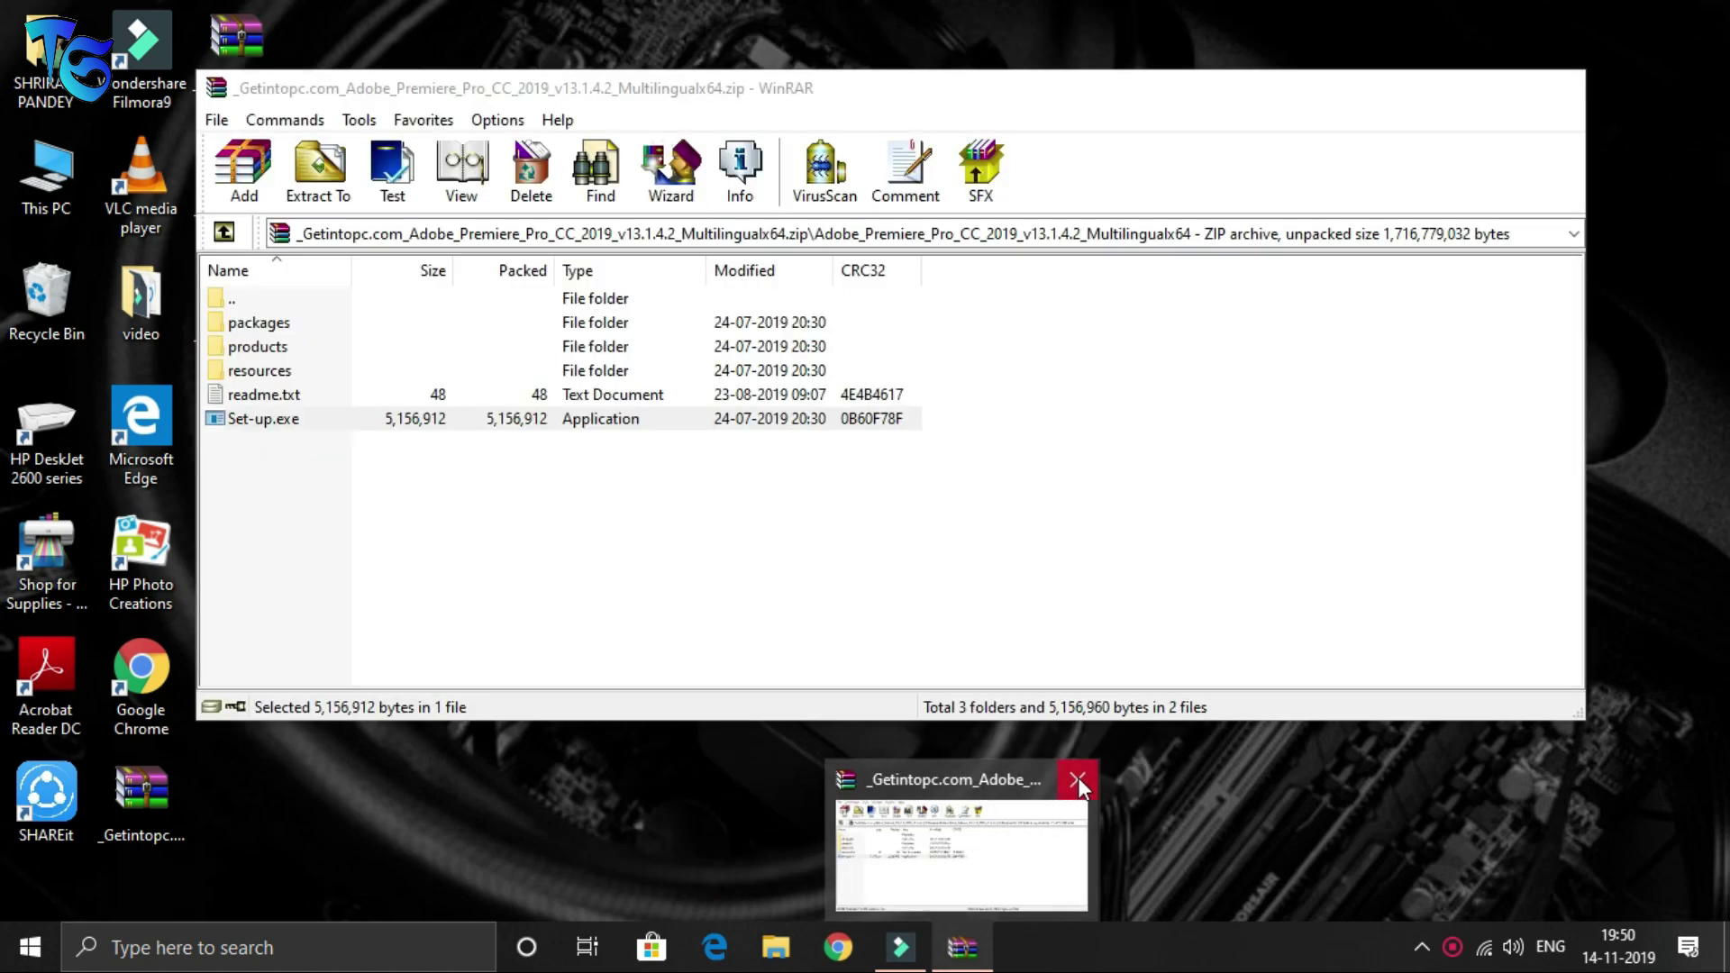
pyautogui.click(1078, 780)
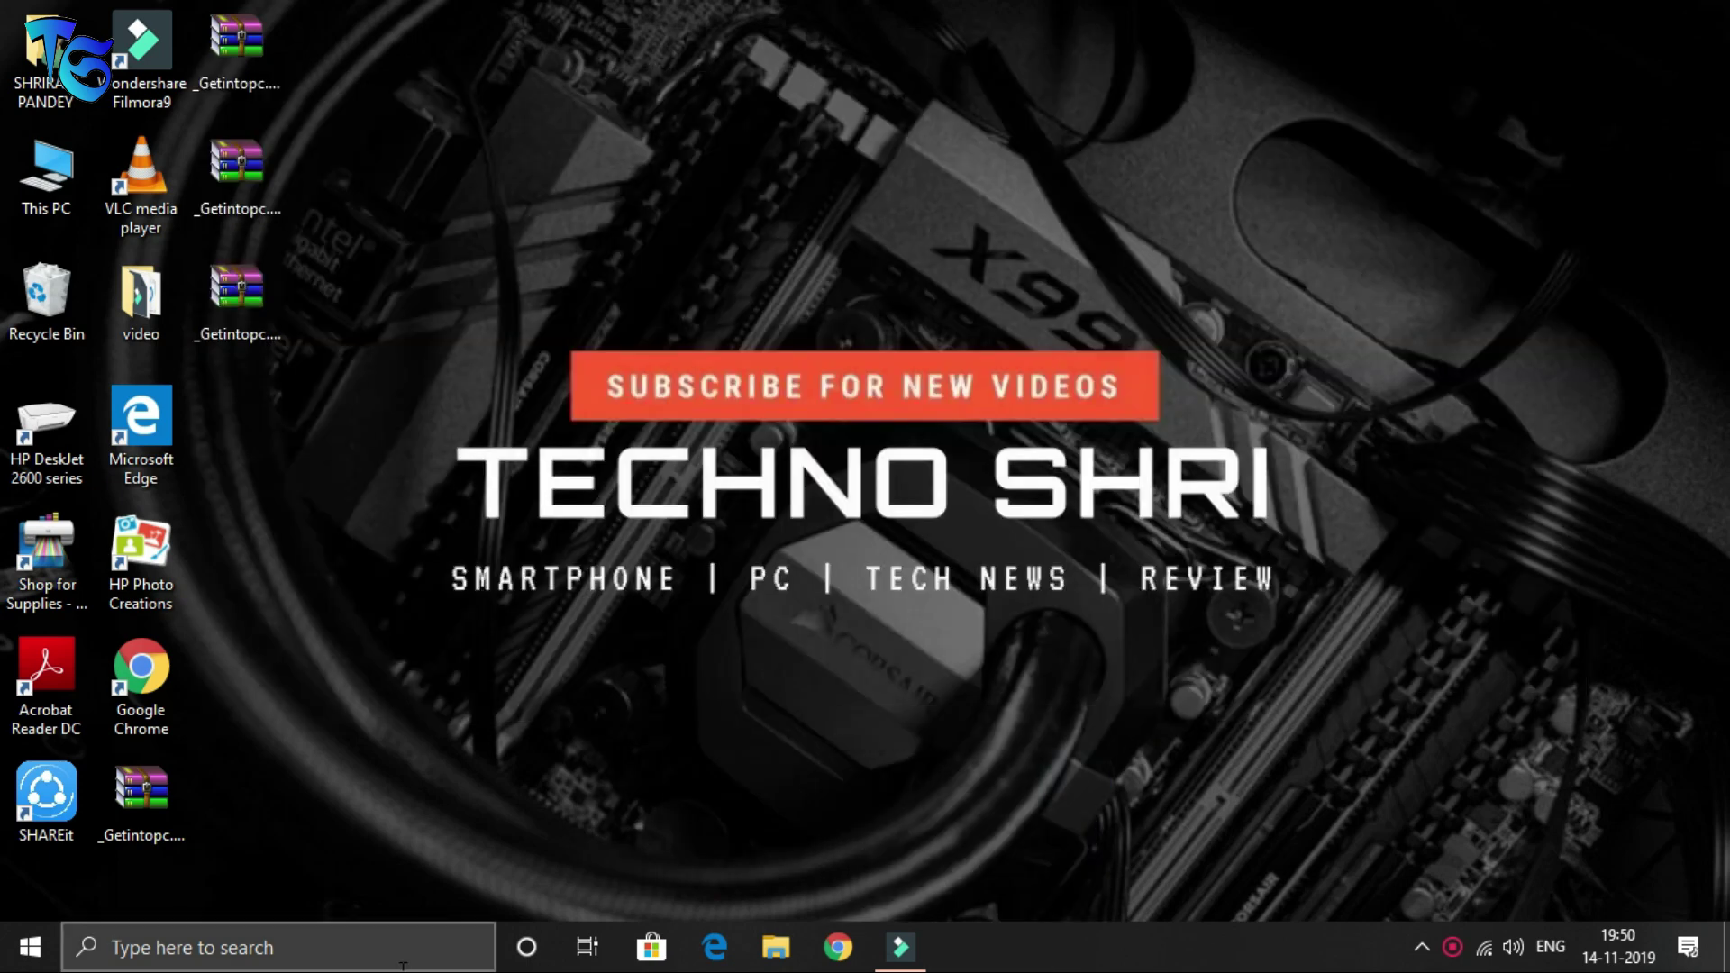
# Launch Adobe Premiere Pro 2019 and dismiss its Home window to reach the empty workspace.
pyautogui.click(30, 946)
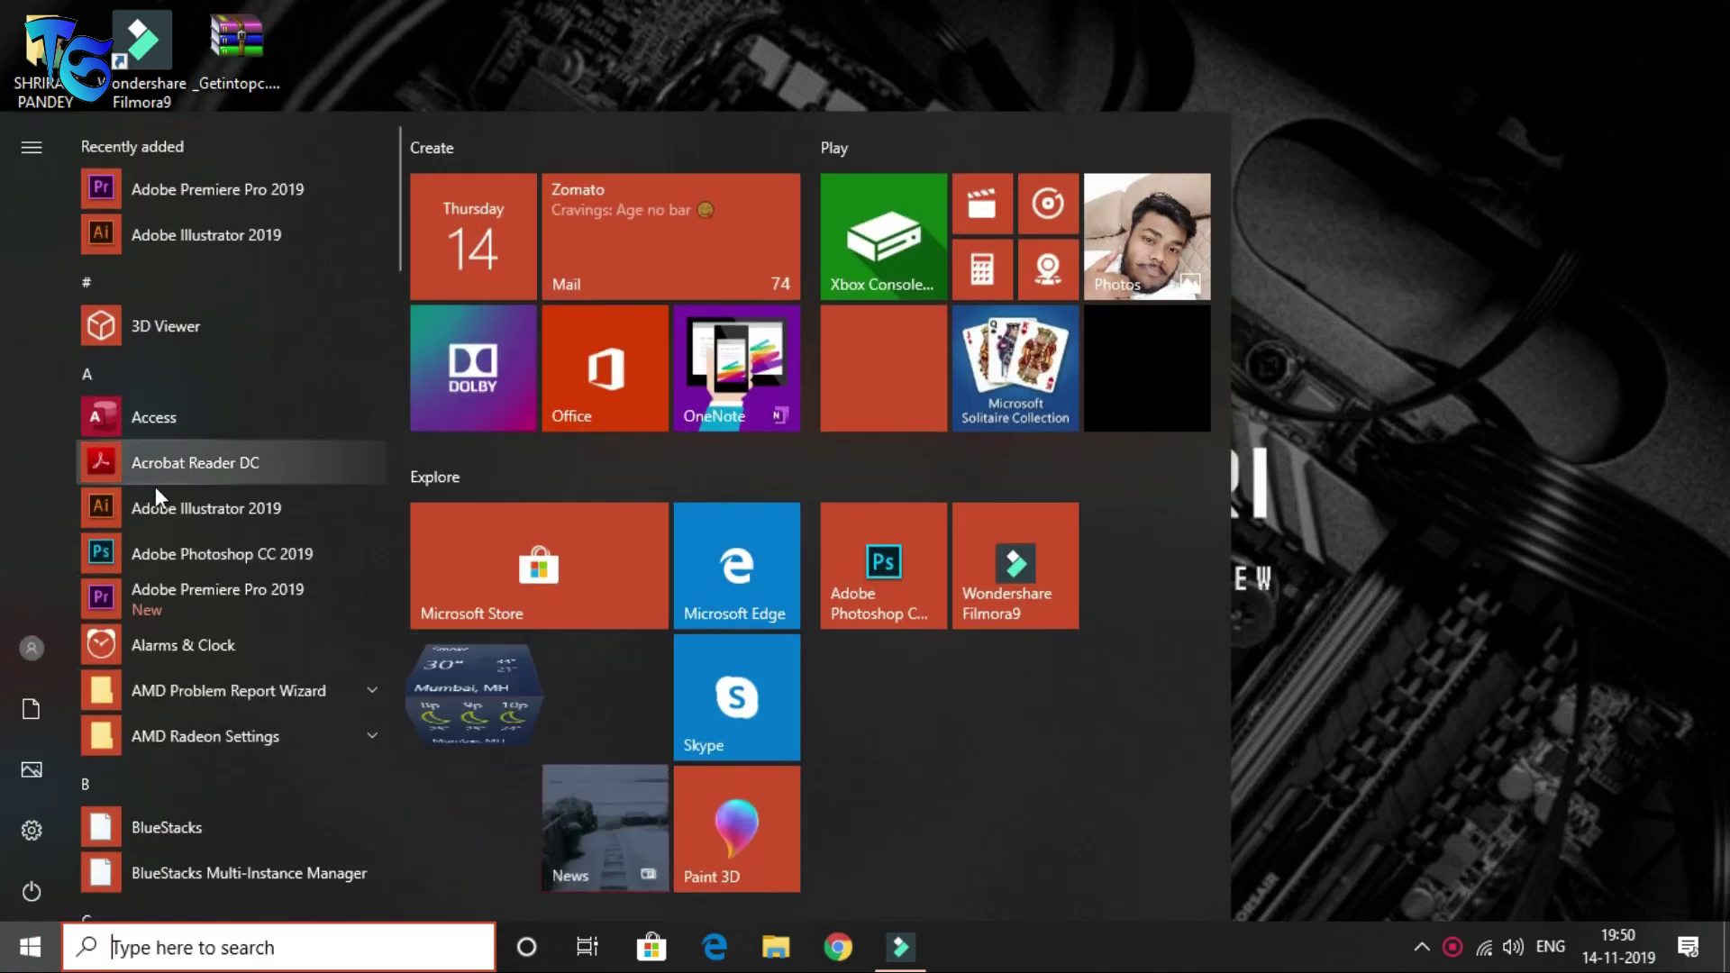
pyautogui.click(158, 593)
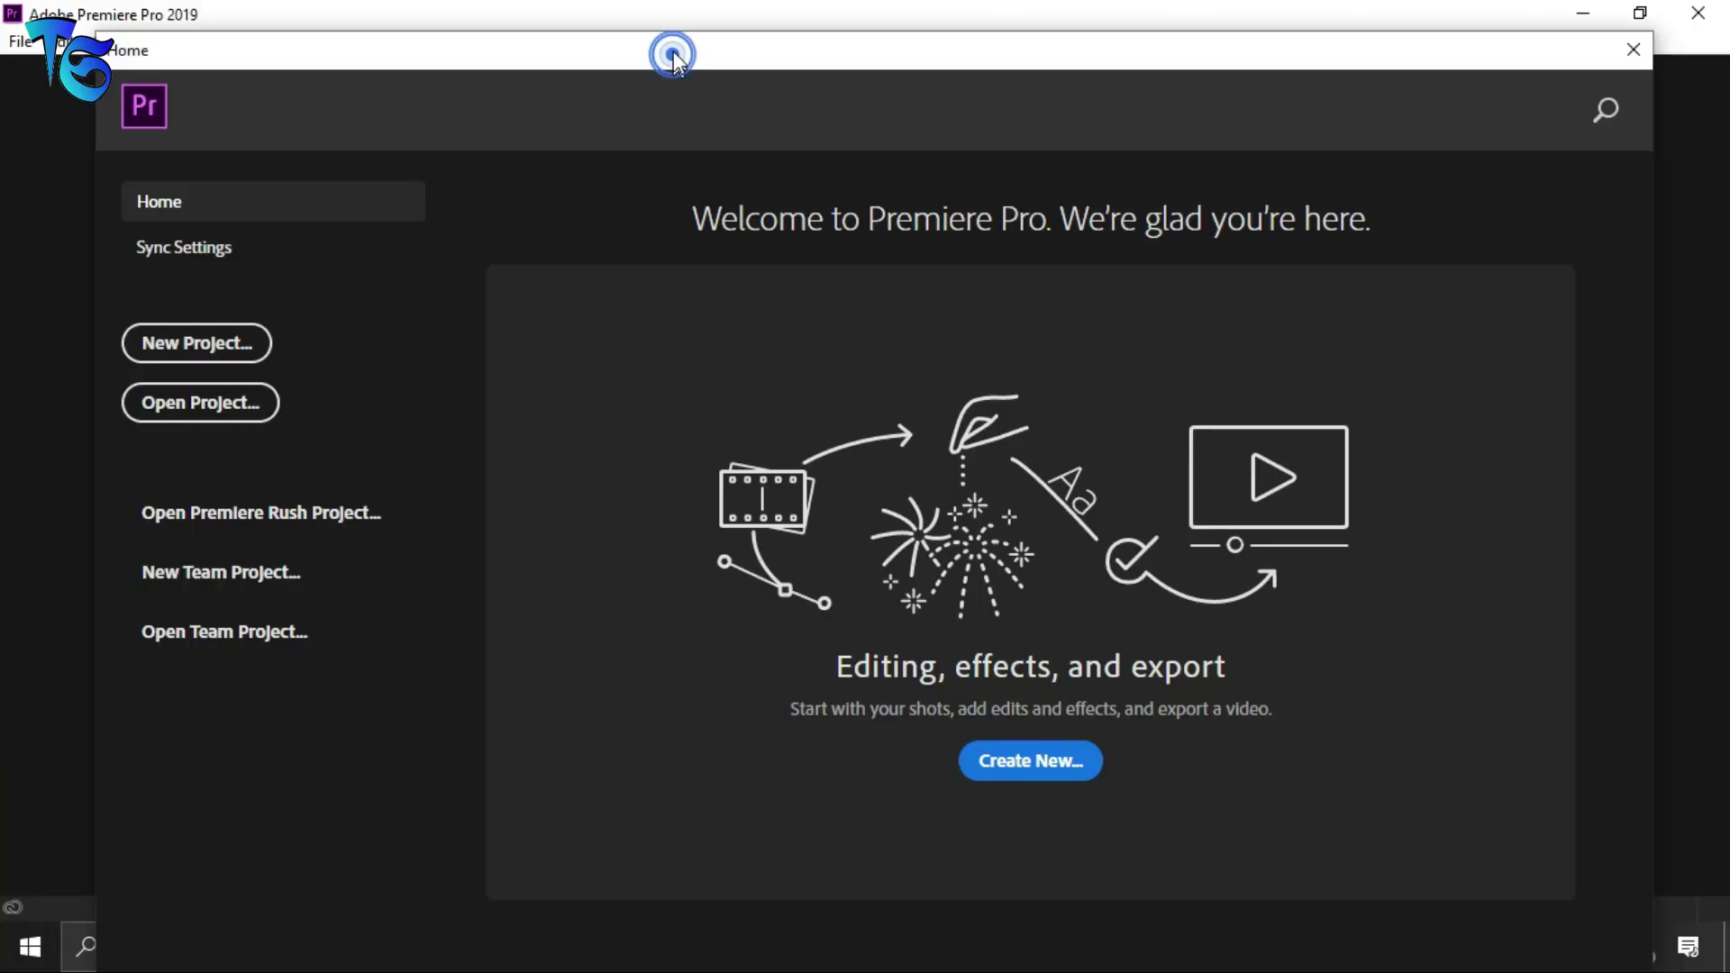
pyautogui.moveTo(672, 51); pyautogui.dragTo(679, 23)
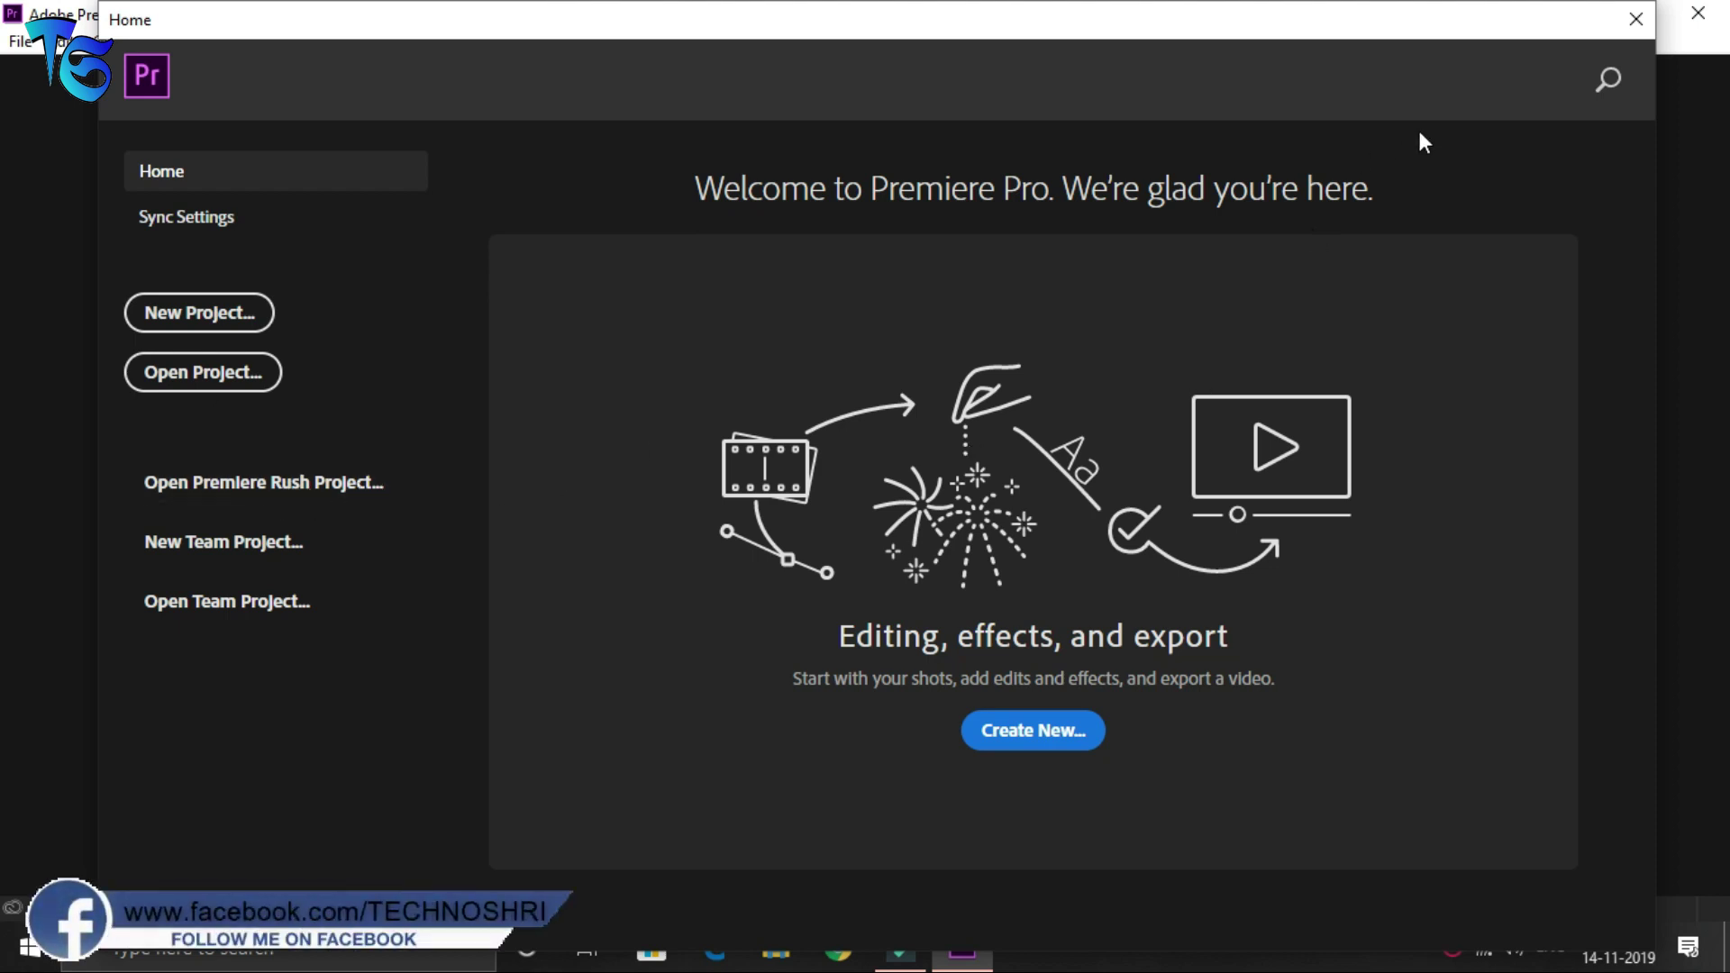
pyautogui.click(1635, 21)
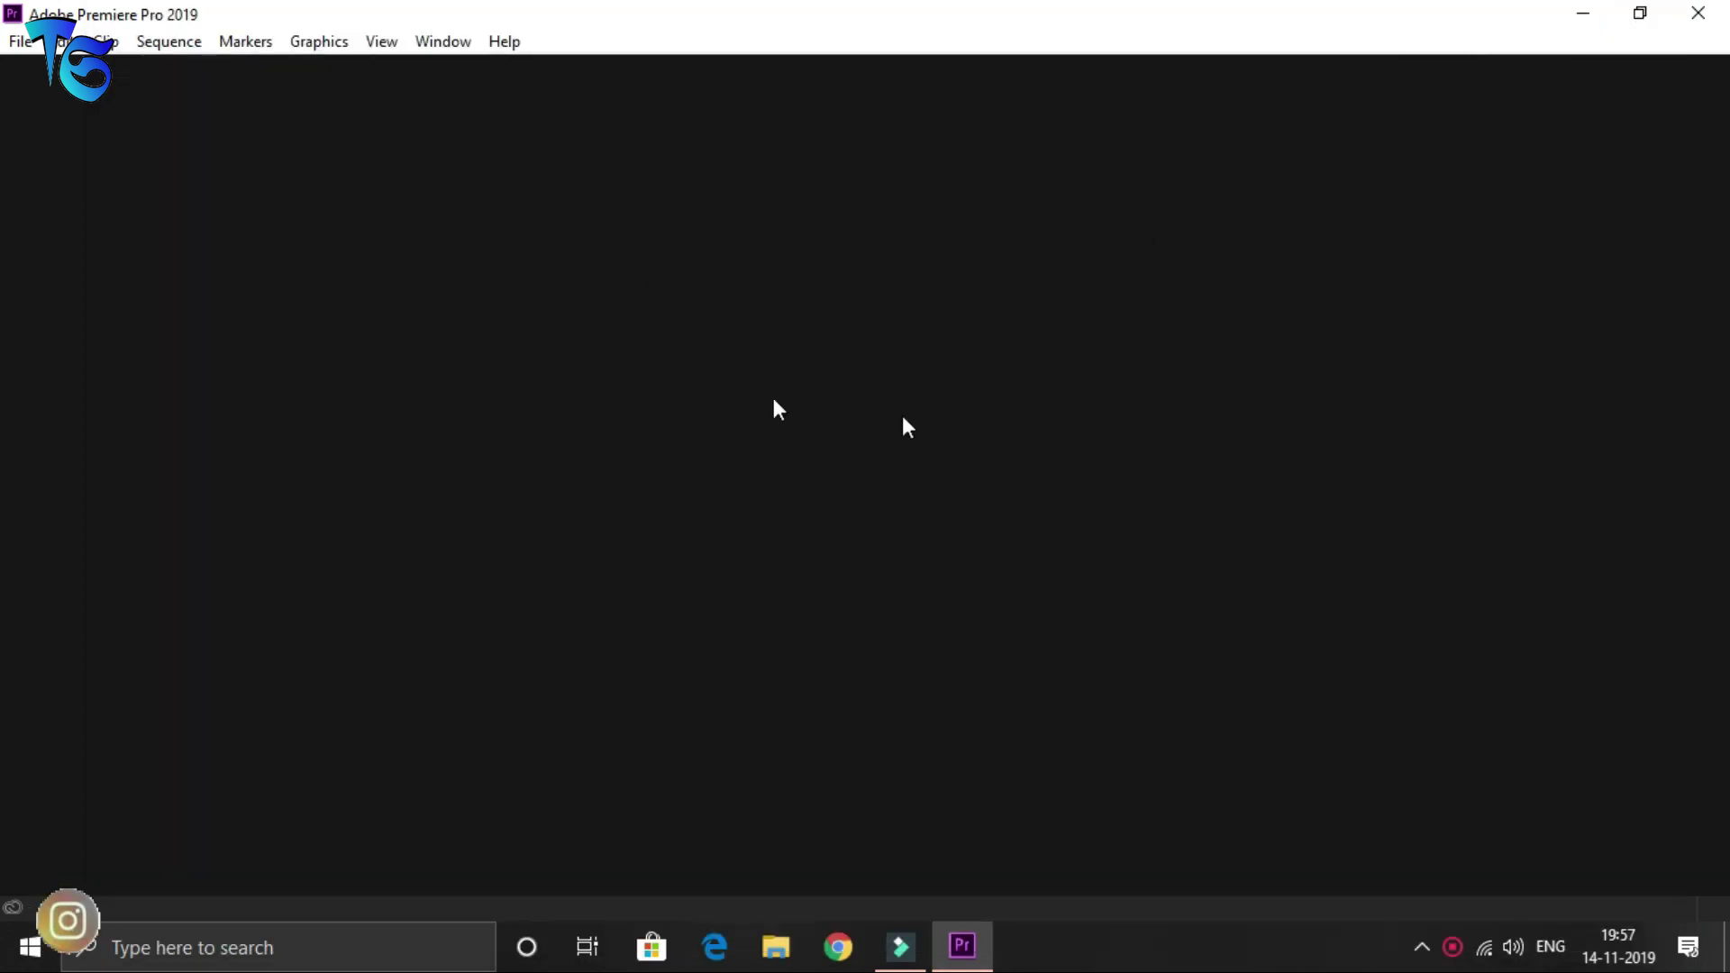
# Create a new project named abc in the default location with the default settings.
pyautogui.click(29, 47)
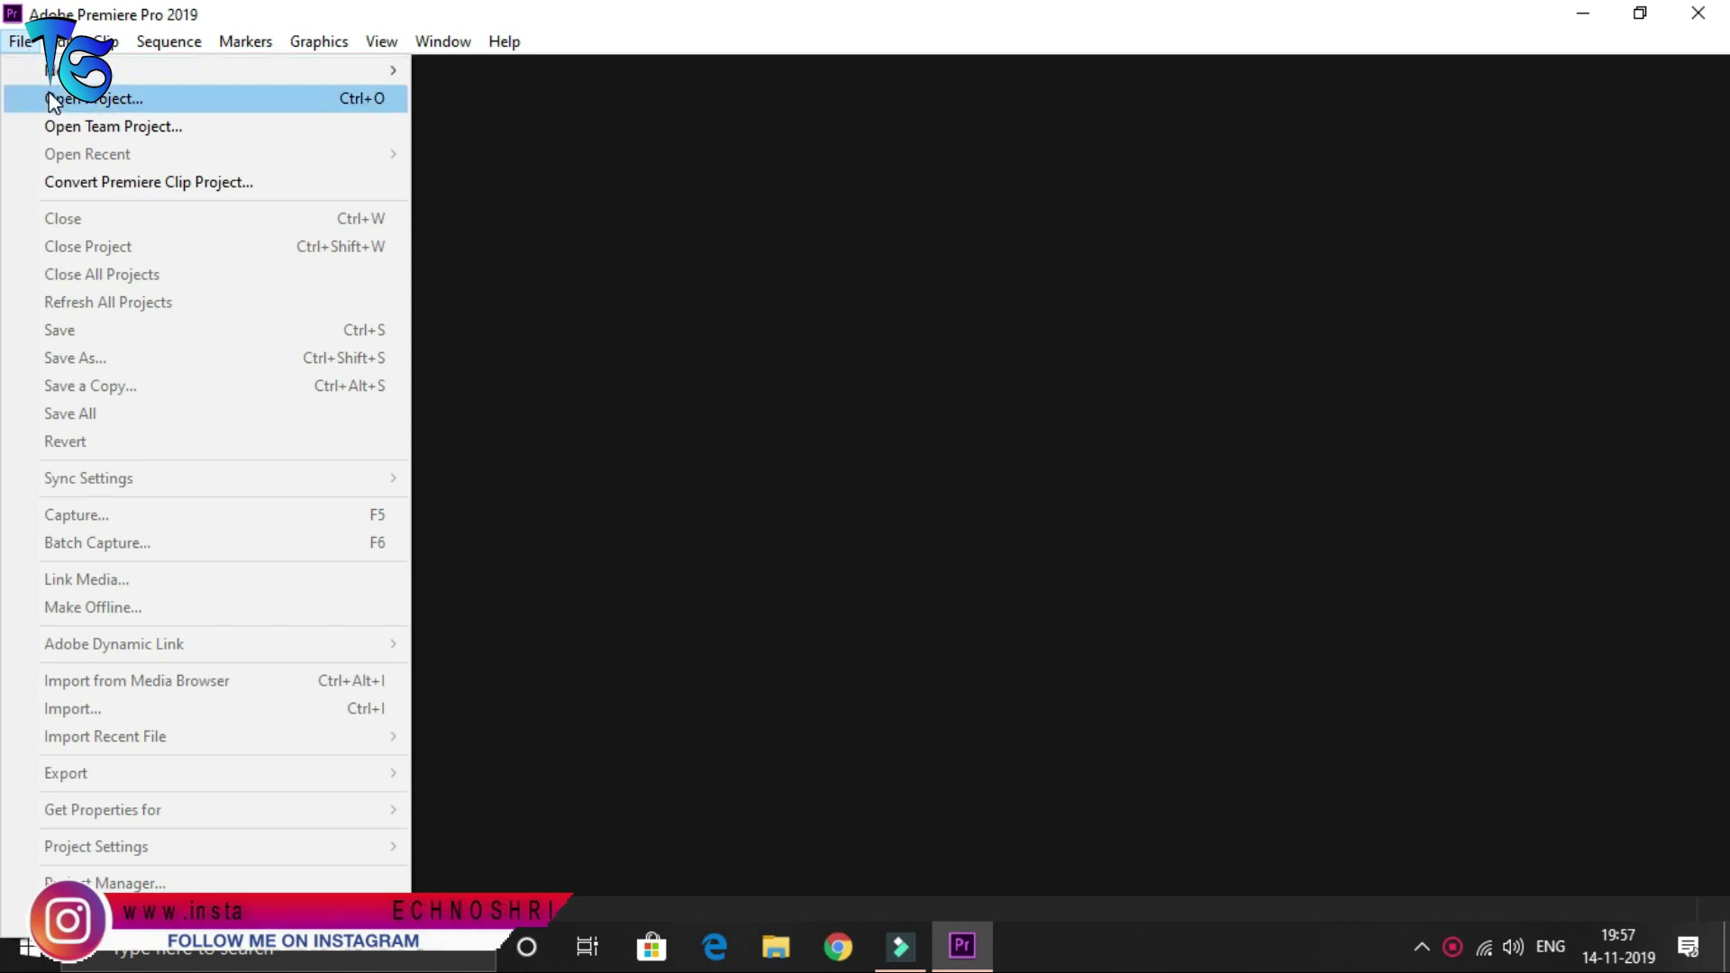
pyautogui.click(55, 70)
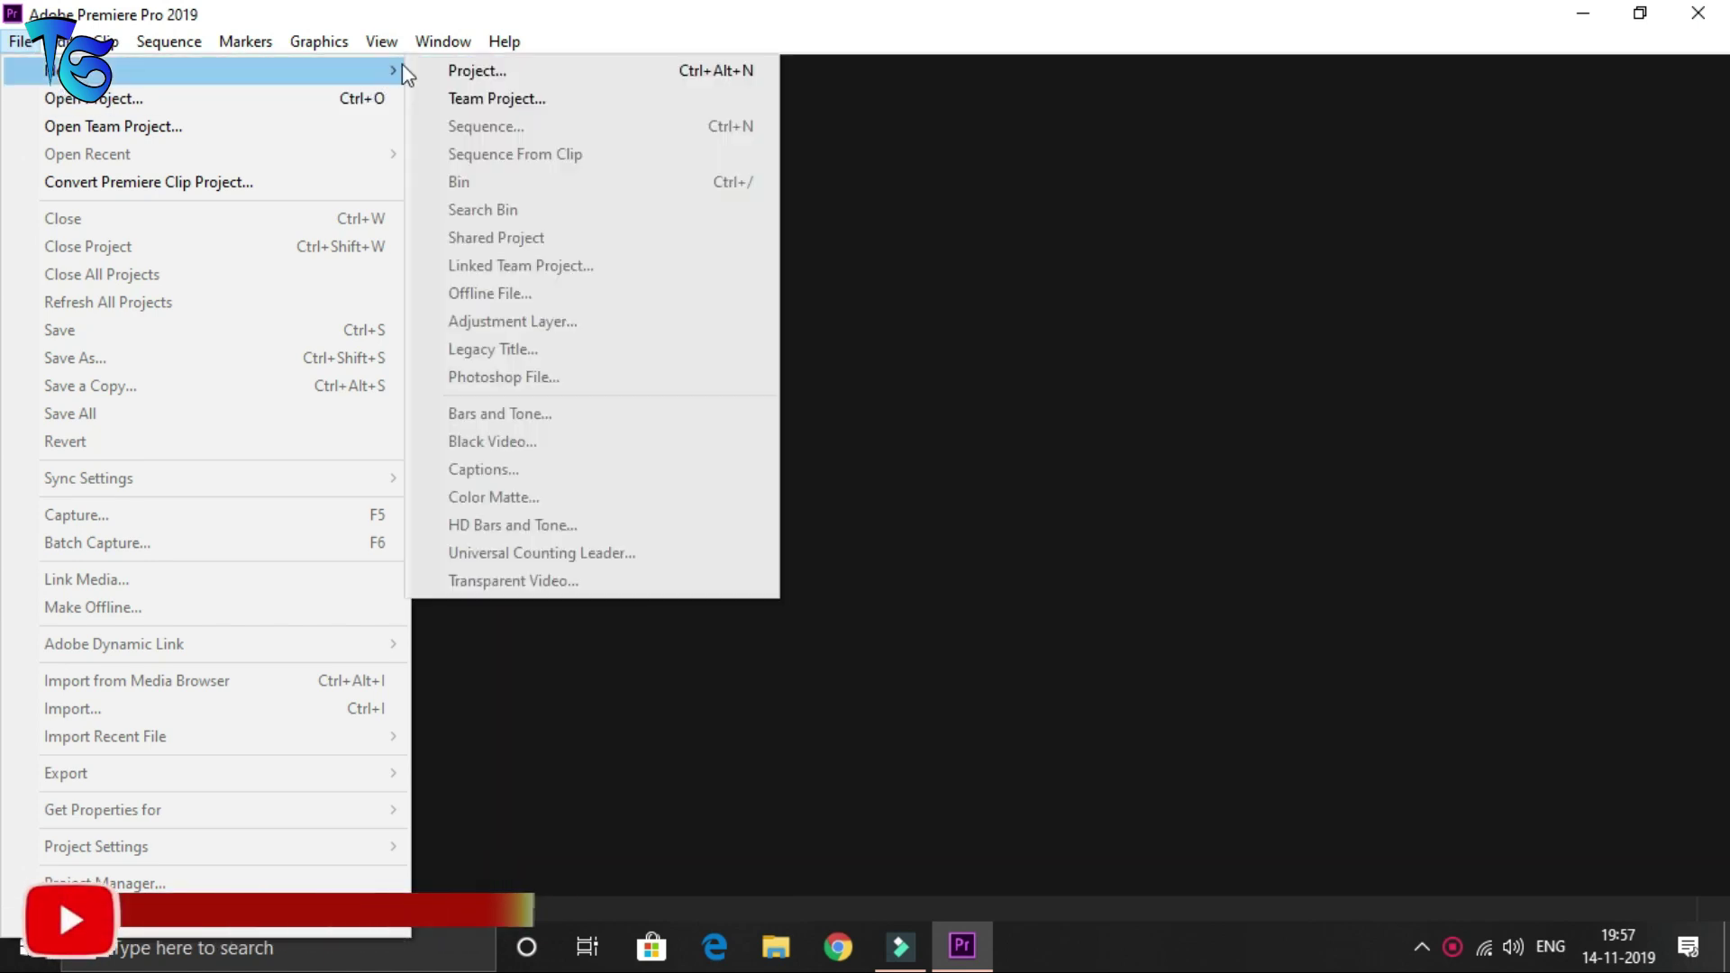
pyautogui.click(436, 69)
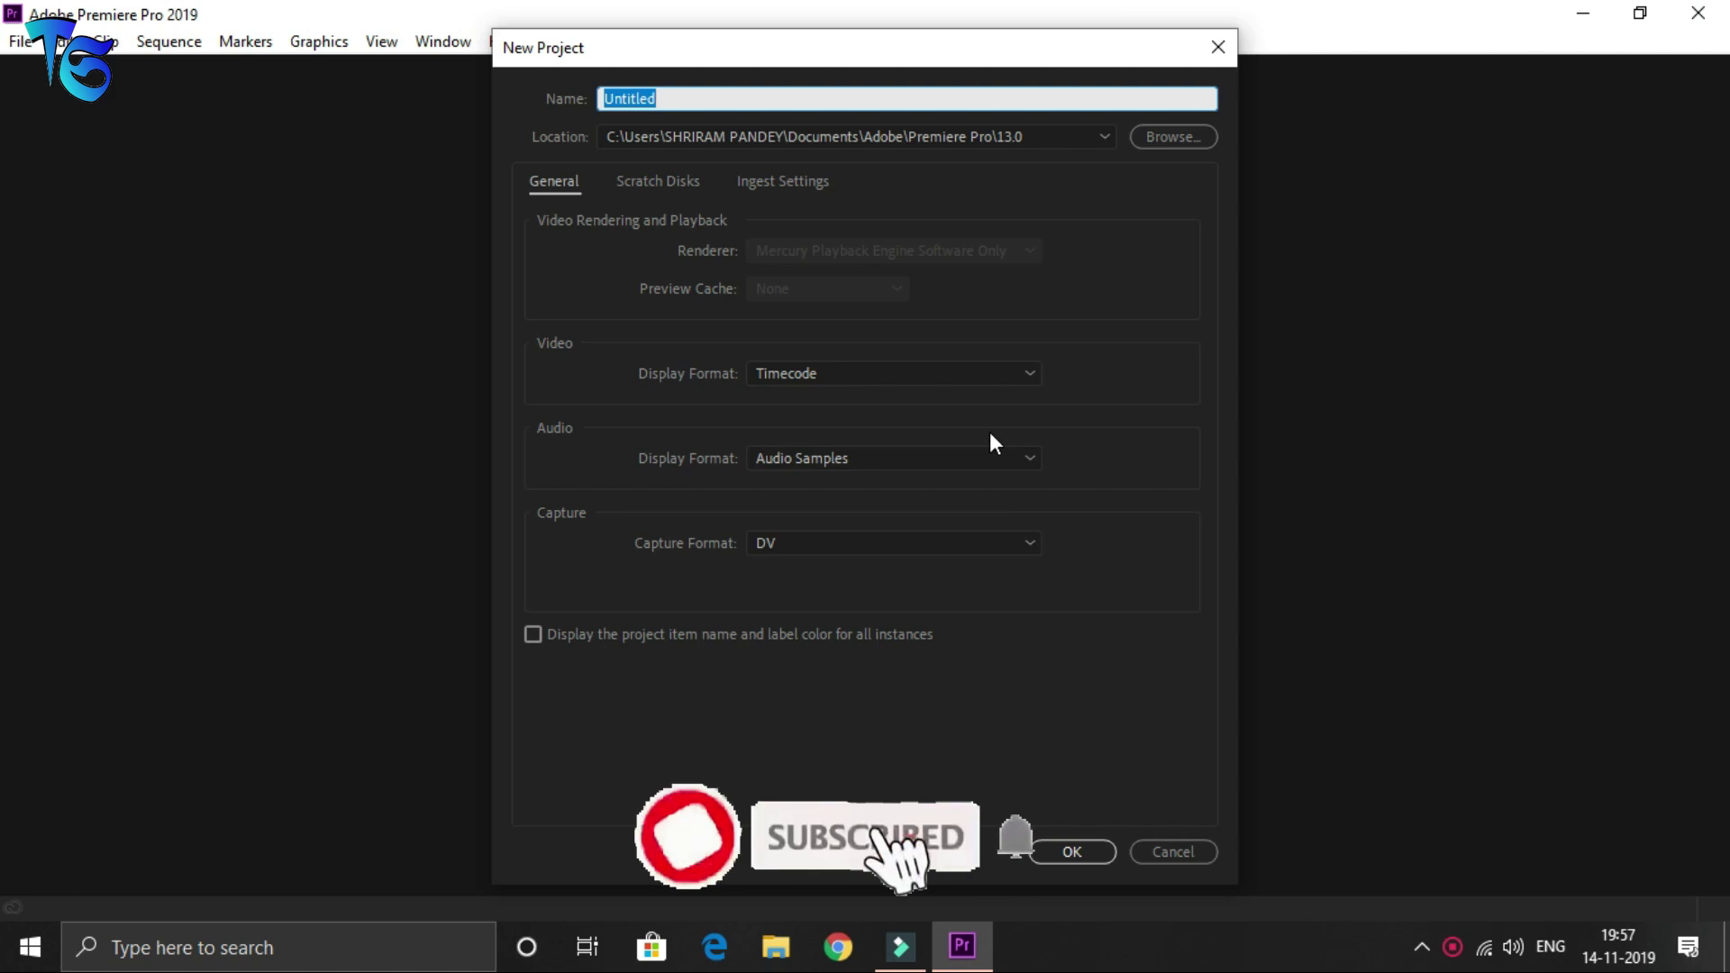
pyautogui.press('Return')
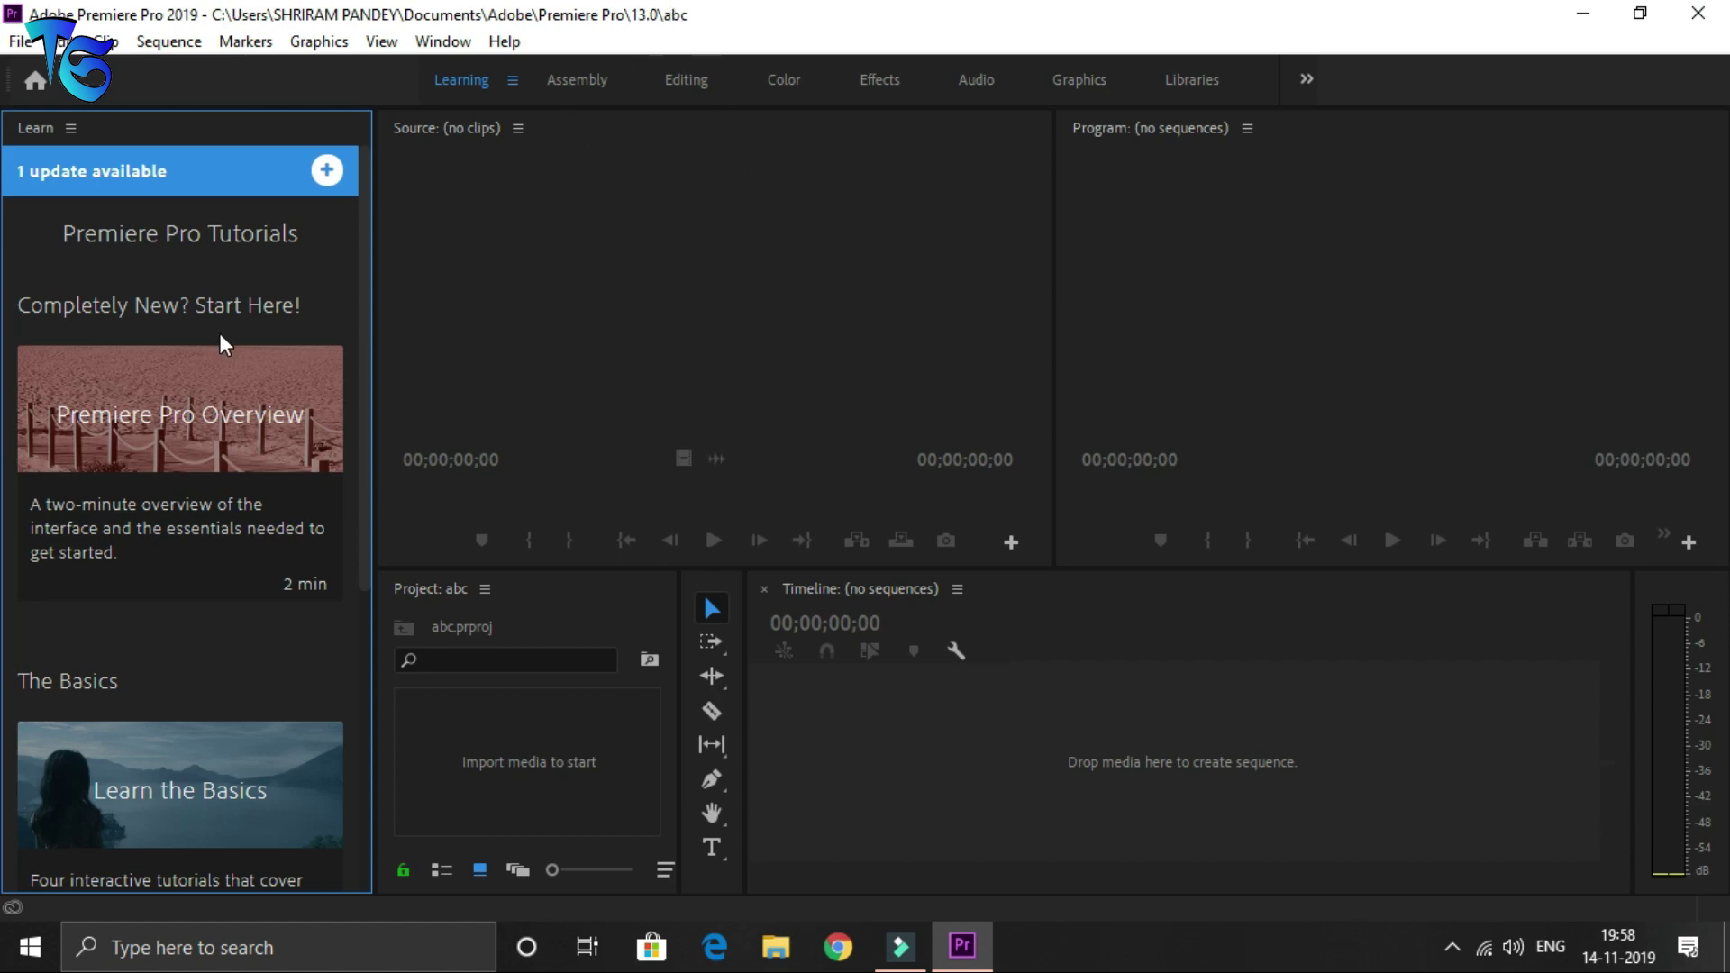
# Look through the Premiere Pro tutorials and start the Premiere Pro Overview tutorial.
pyautogui.scroll(-6, 225, 345)
pyautogui.scroll(3, 218, 383)
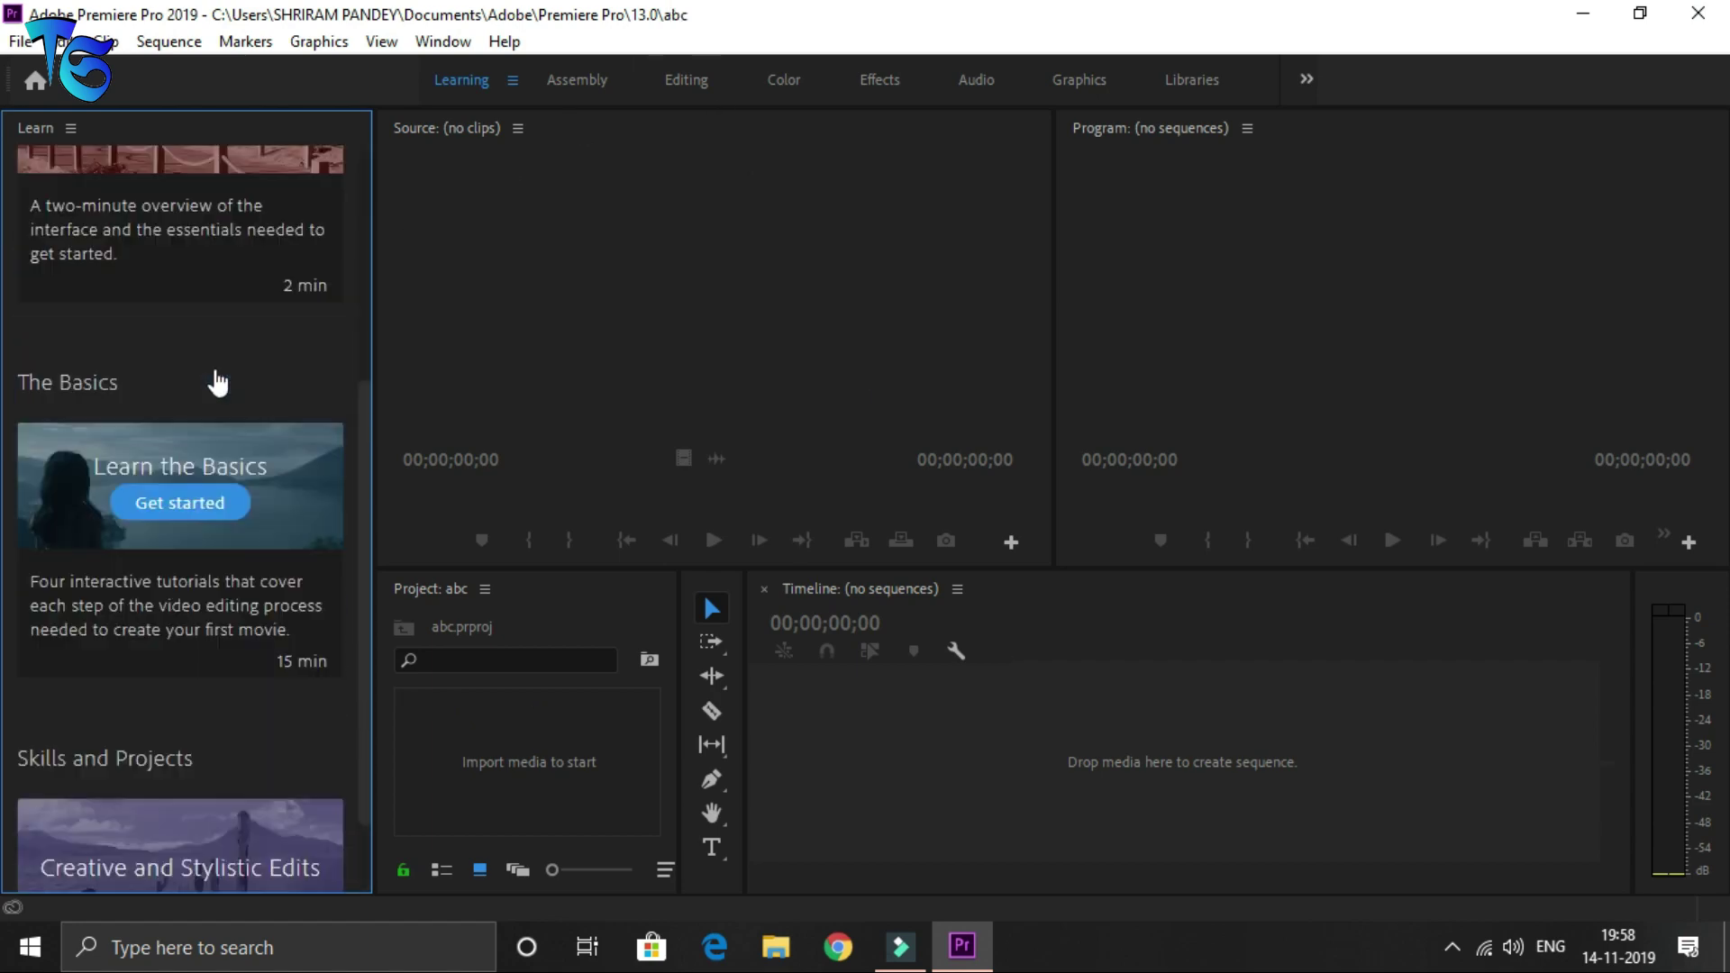
pyautogui.scroll(3, 218, 383)
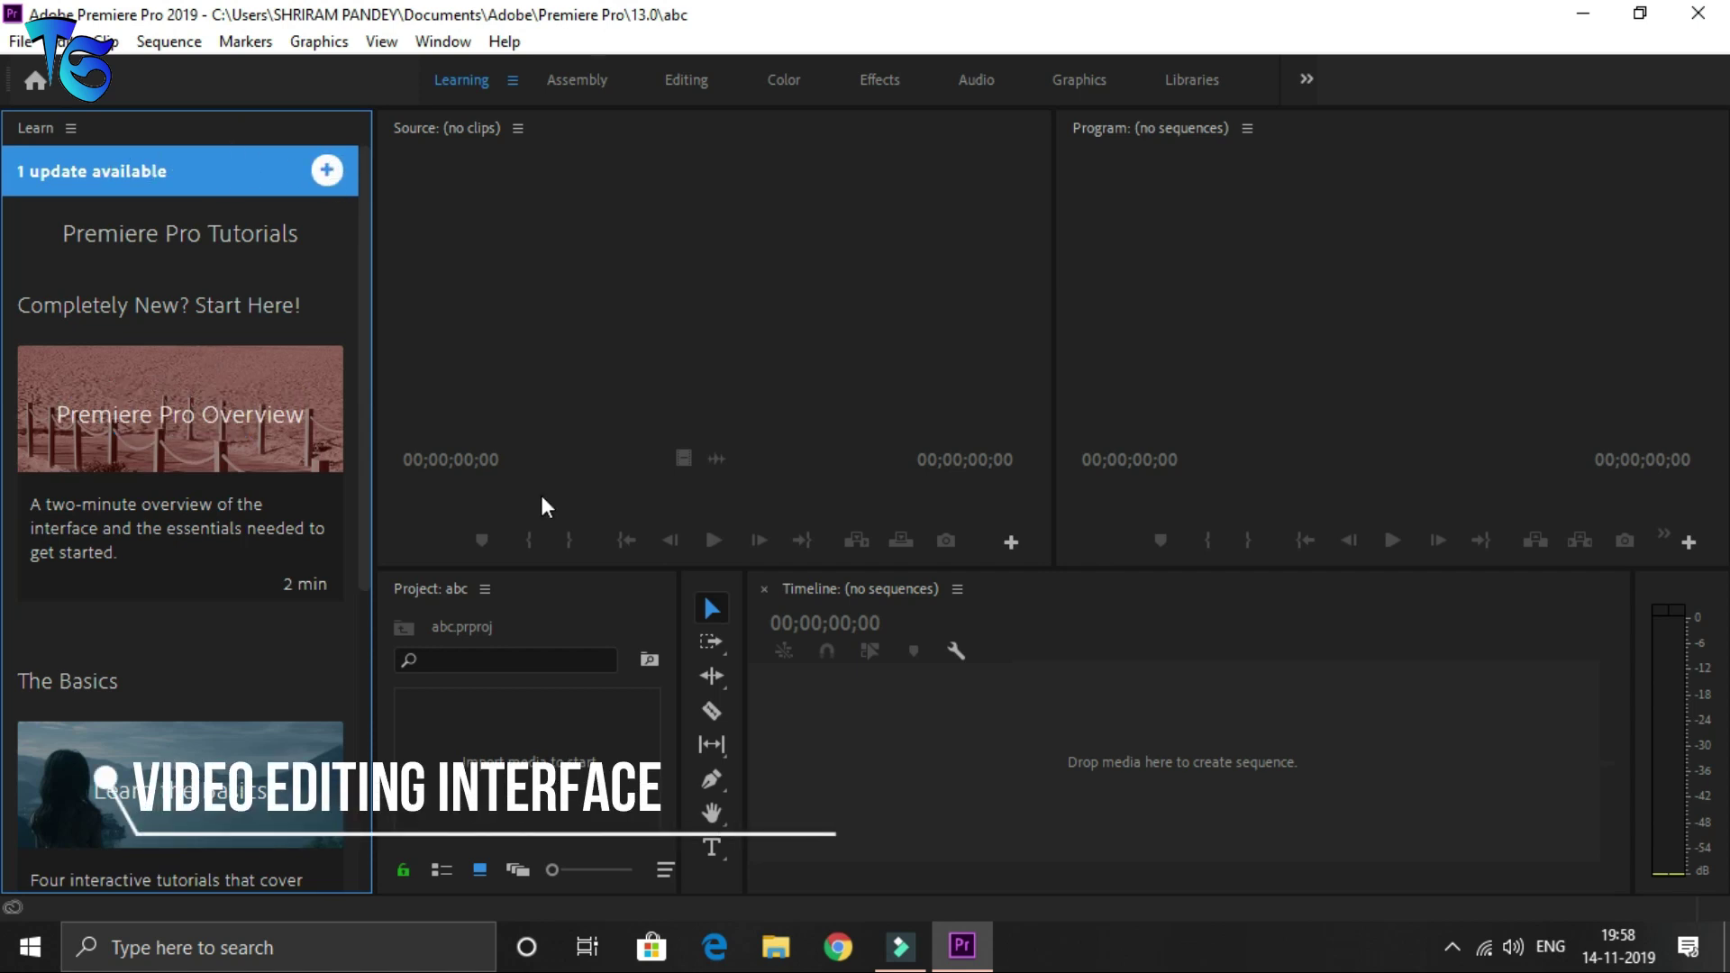
pyautogui.scroll(-4, 183, 534)
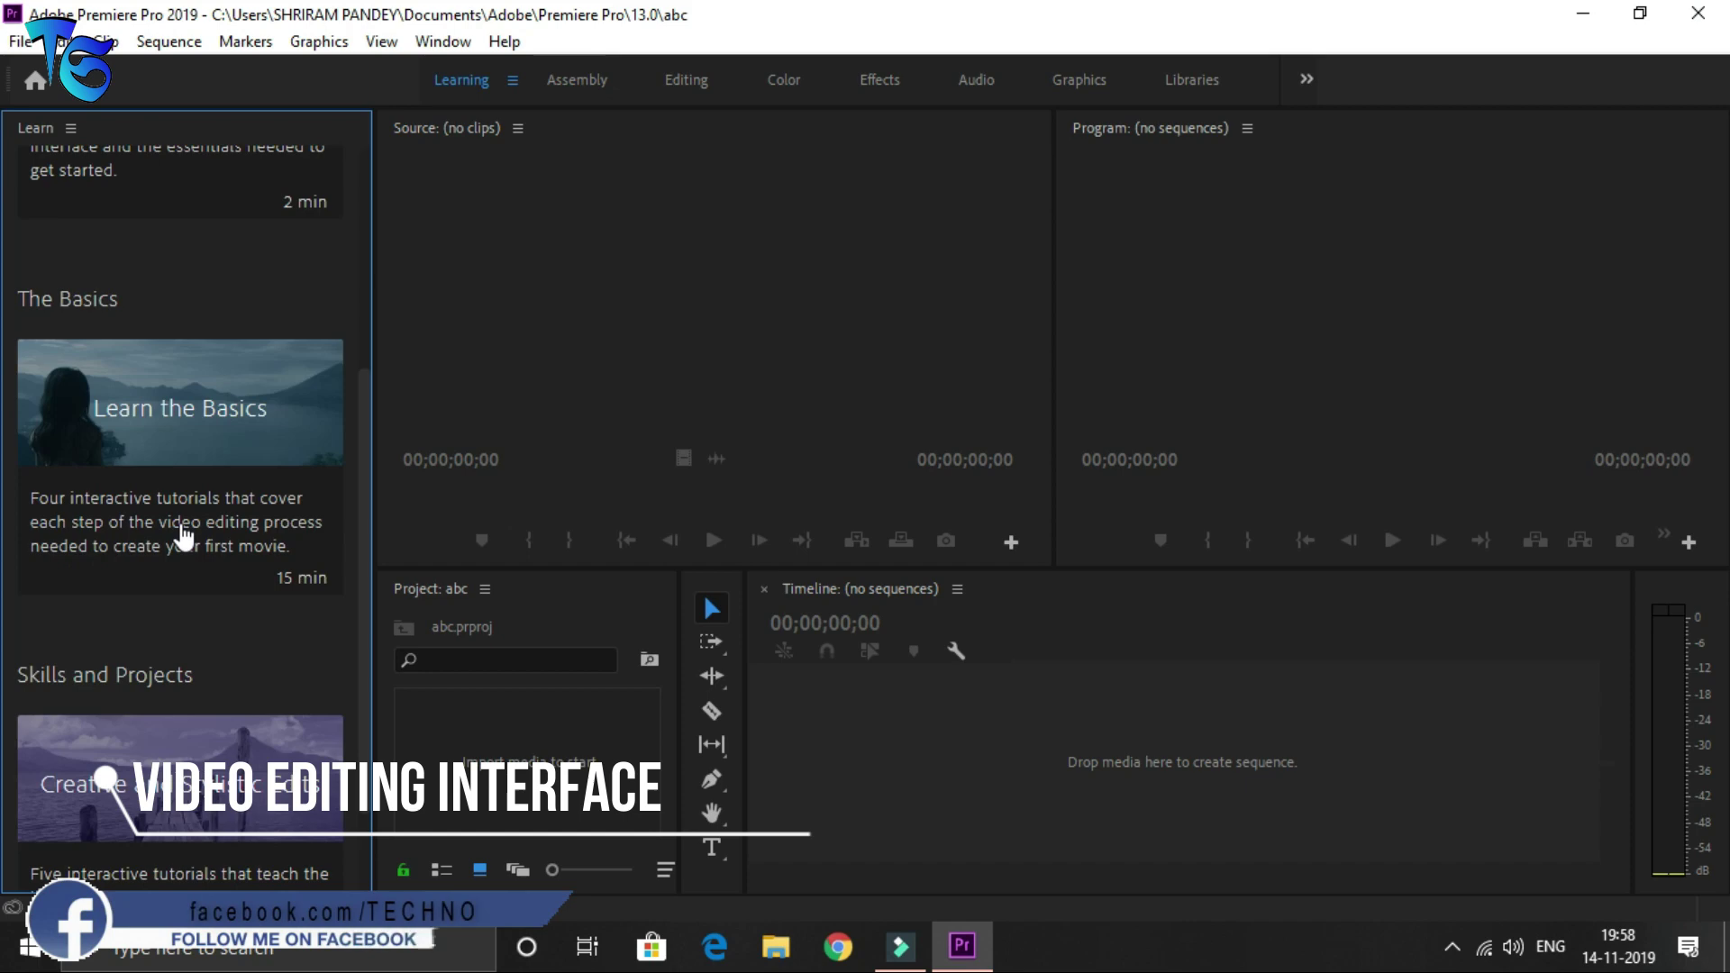
pyautogui.scroll(-1, 183, 536)
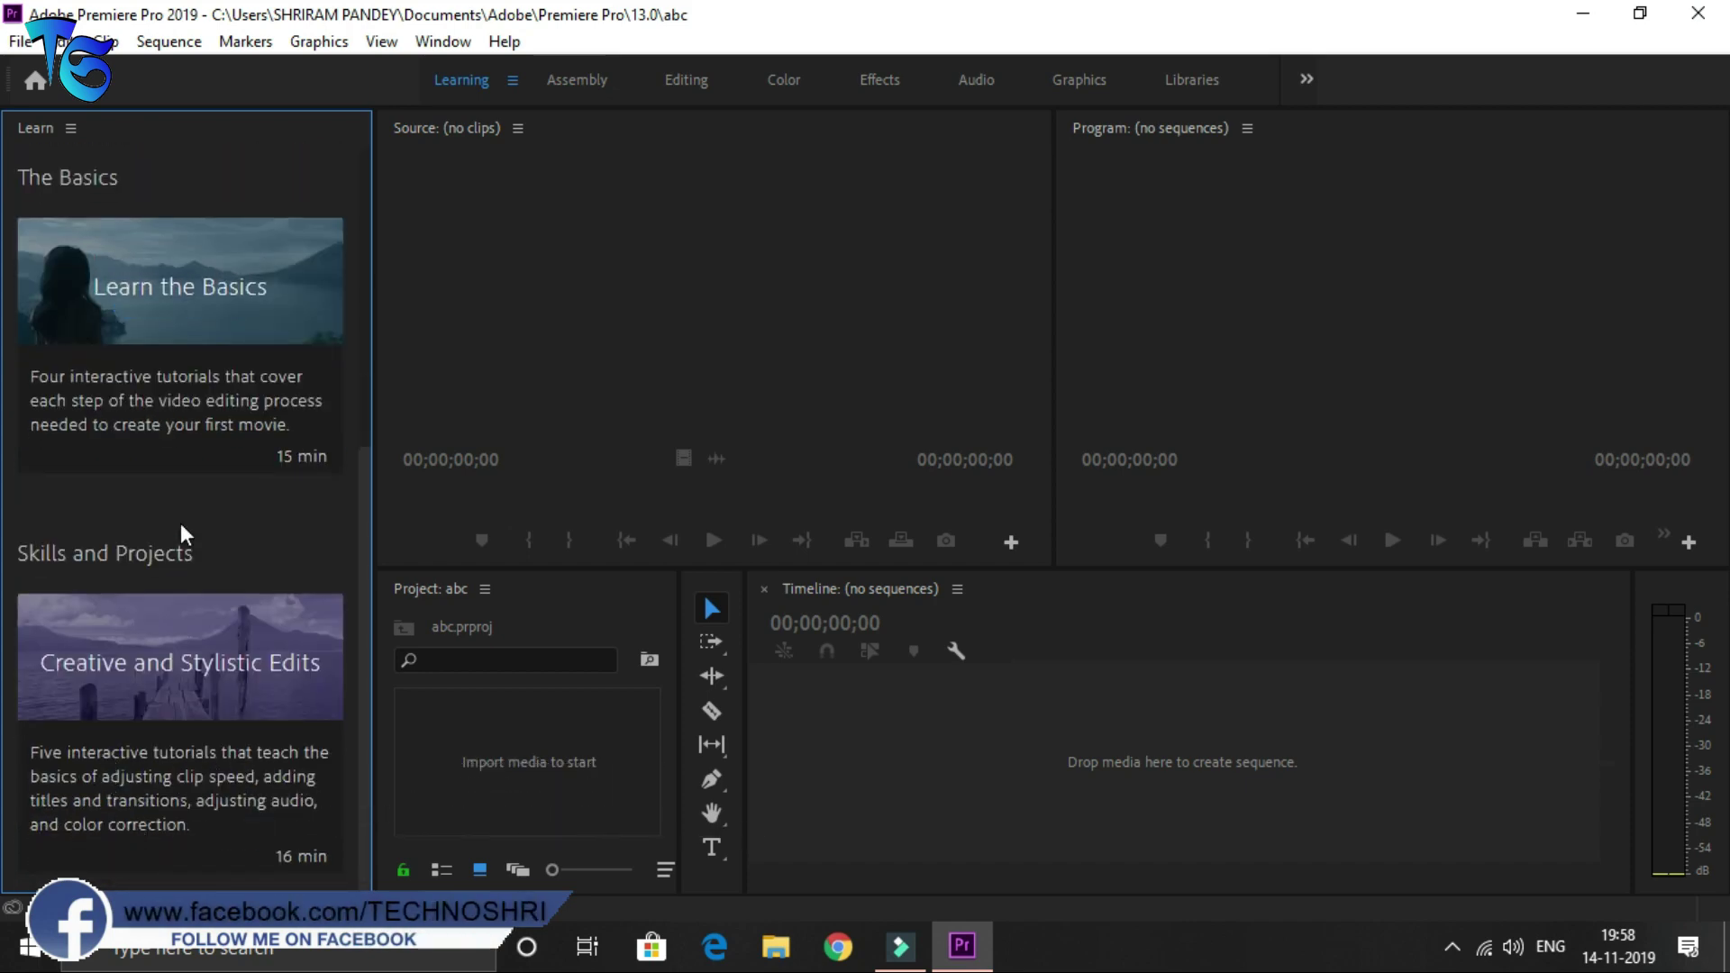
pyautogui.scroll(5, 180, 522)
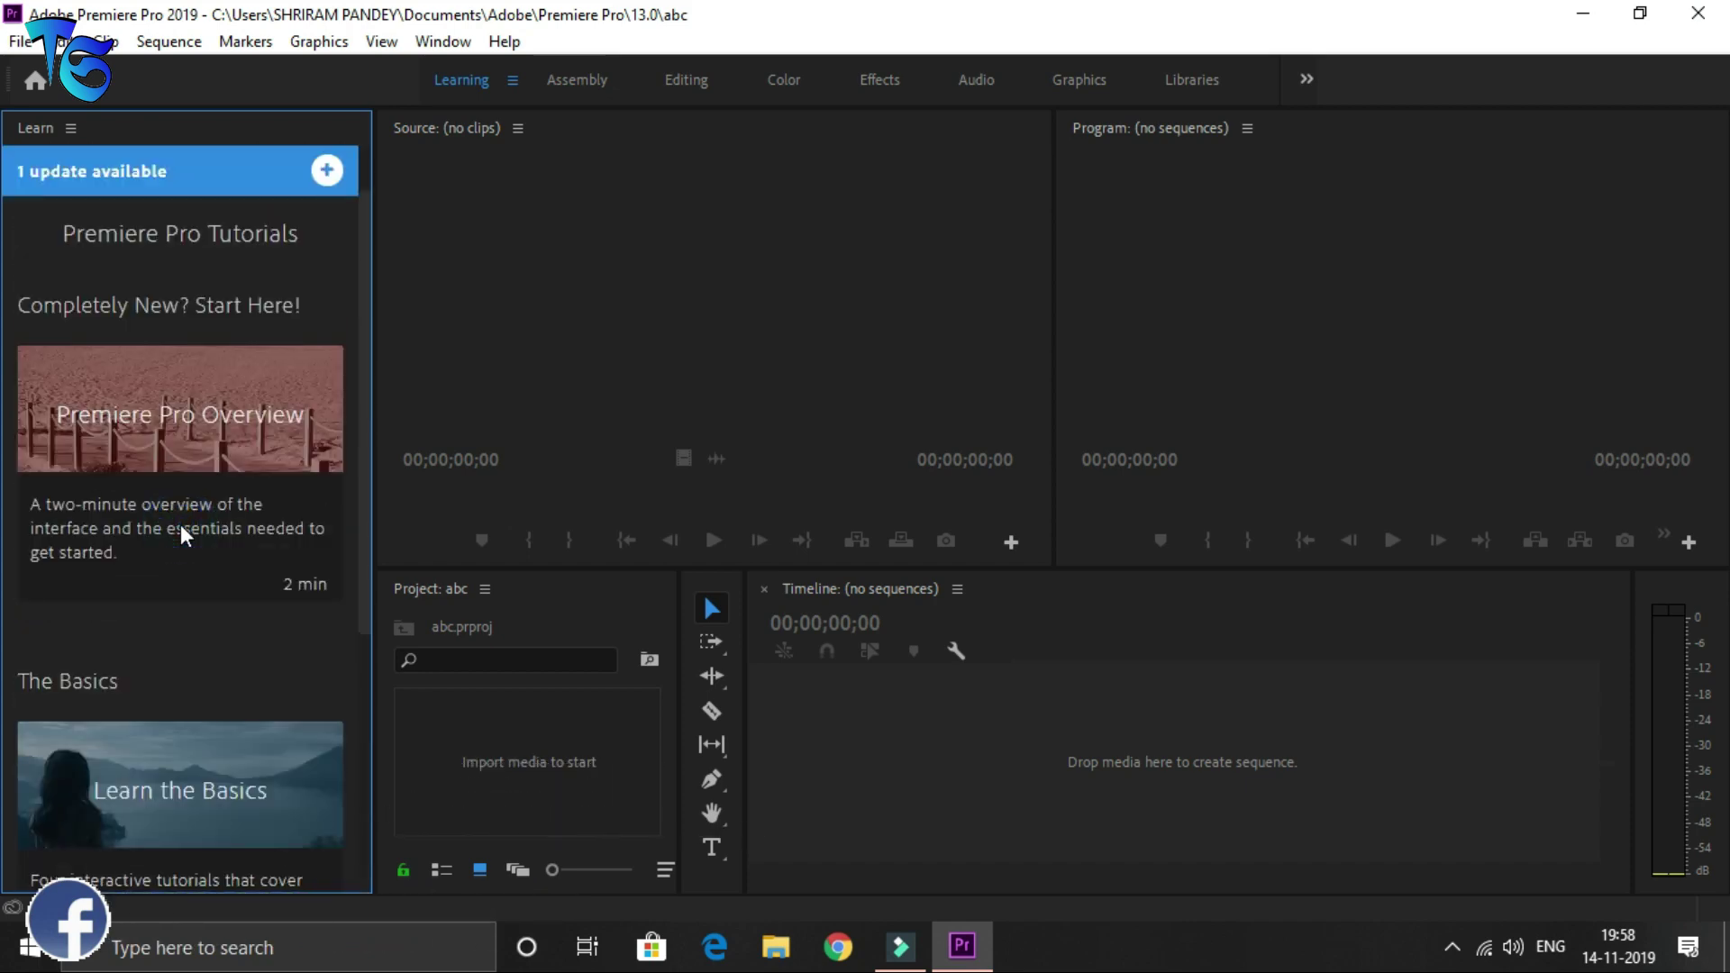
pyautogui.click(180, 524)
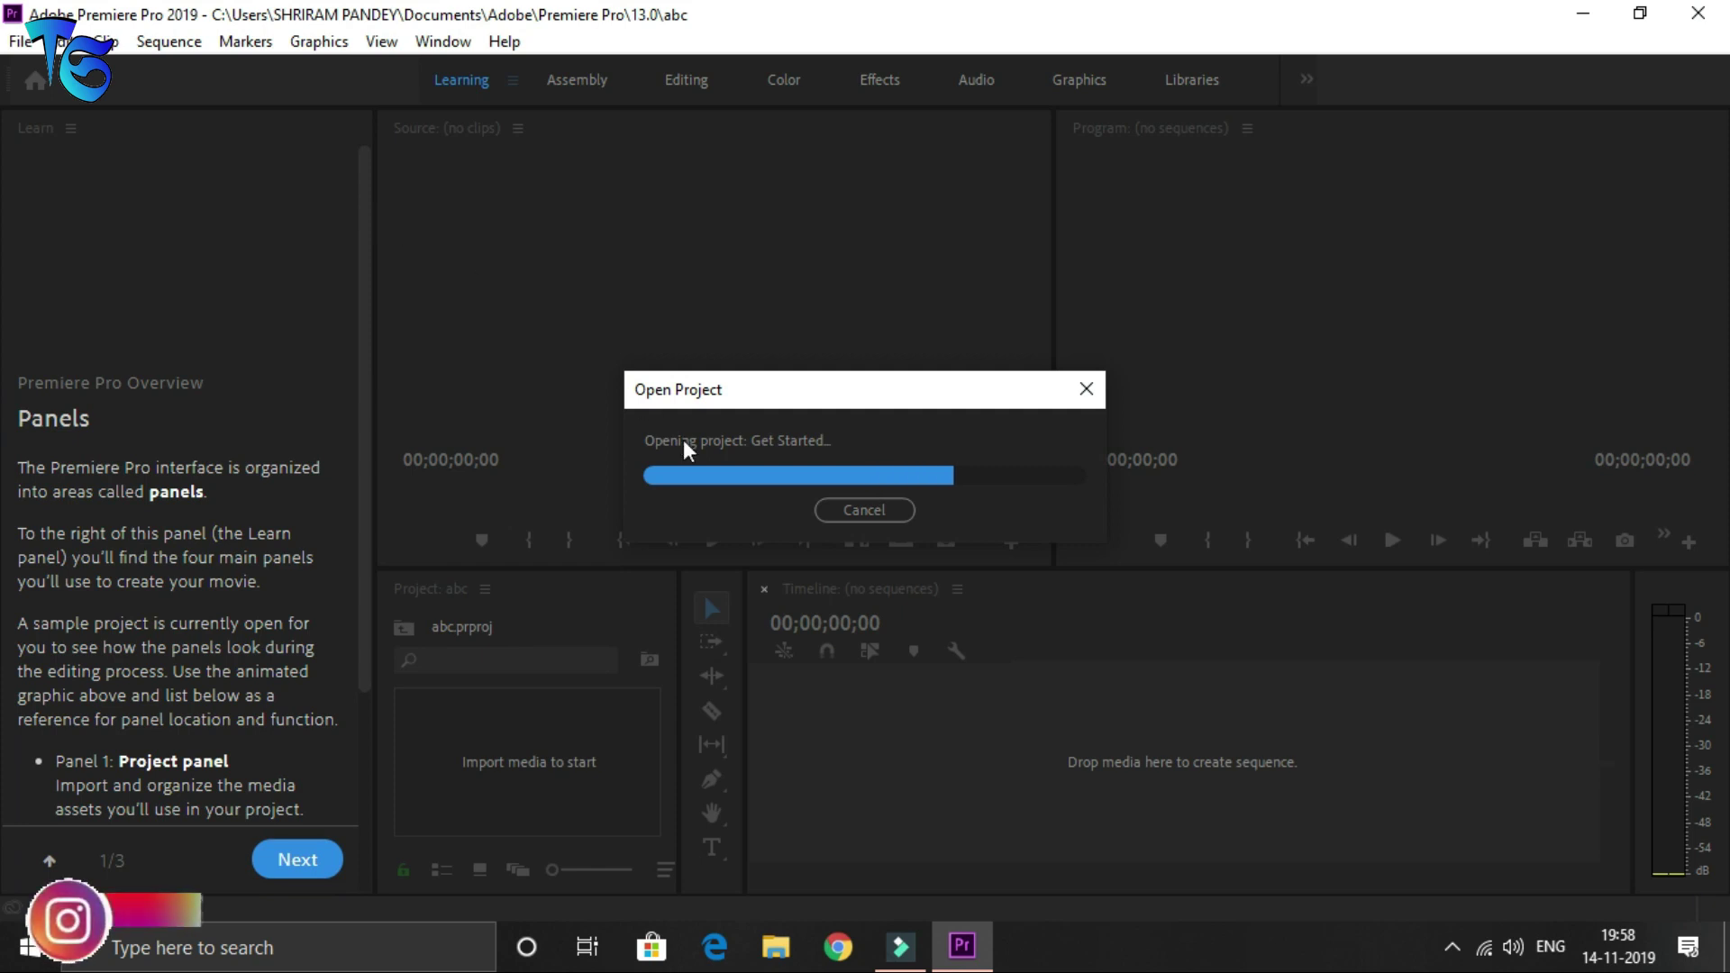